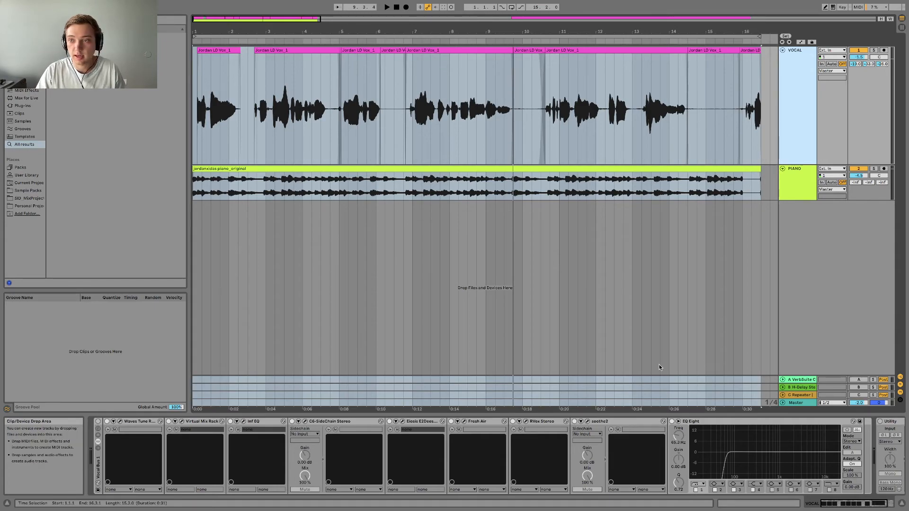
# Play the song with the vocal effects bypassed, and re-enable the vocal effect chain and the return tracks.
pyautogui.press('space')
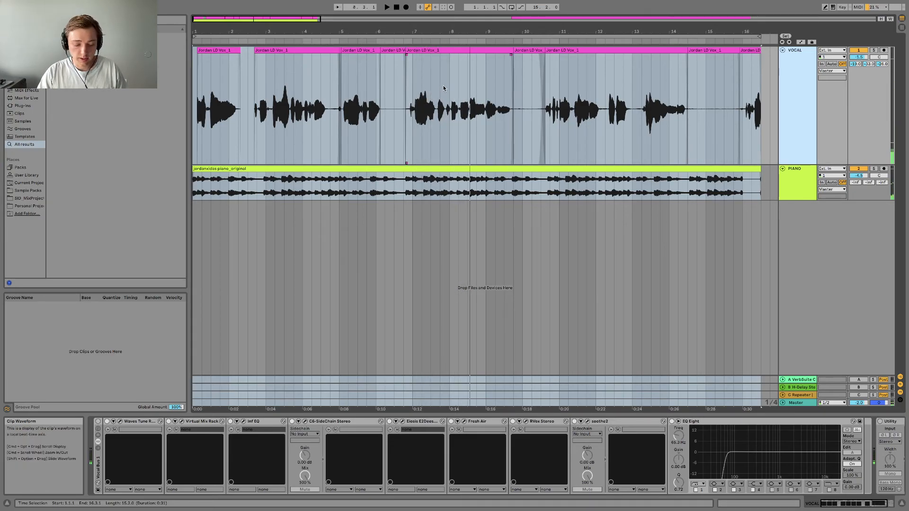
pyautogui.press('b')
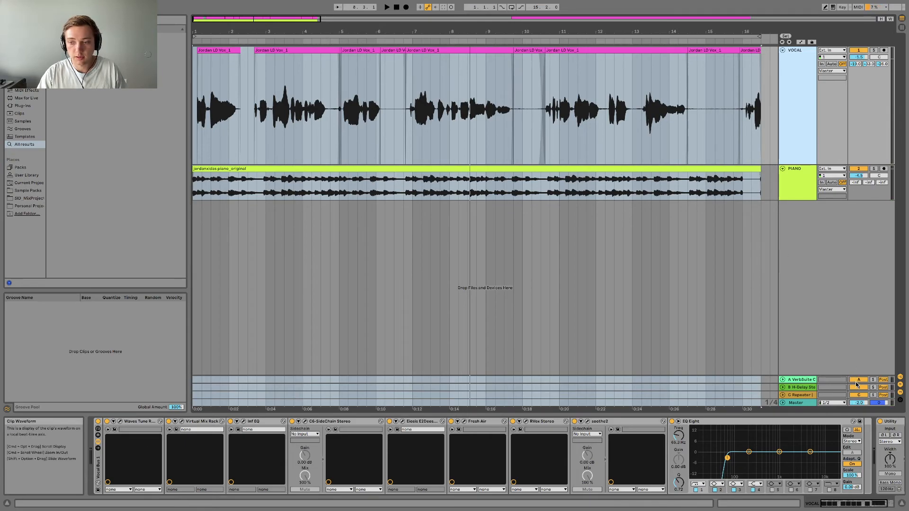
pyautogui.moveTo(472, 26); pyautogui.dragTo(433, 28)
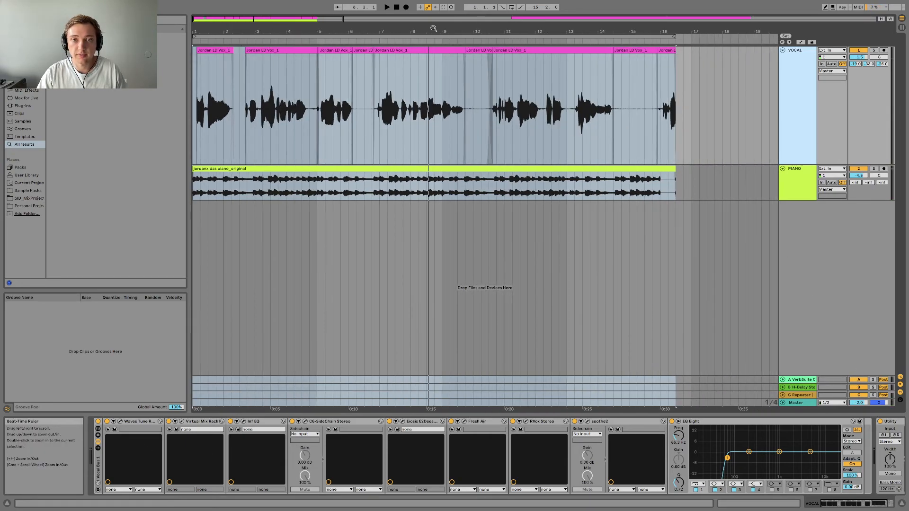
# Play the arrangement from the start while toggling the vocal effect chain and return tracks off and on to compare the sound.
pyautogui.press('space')
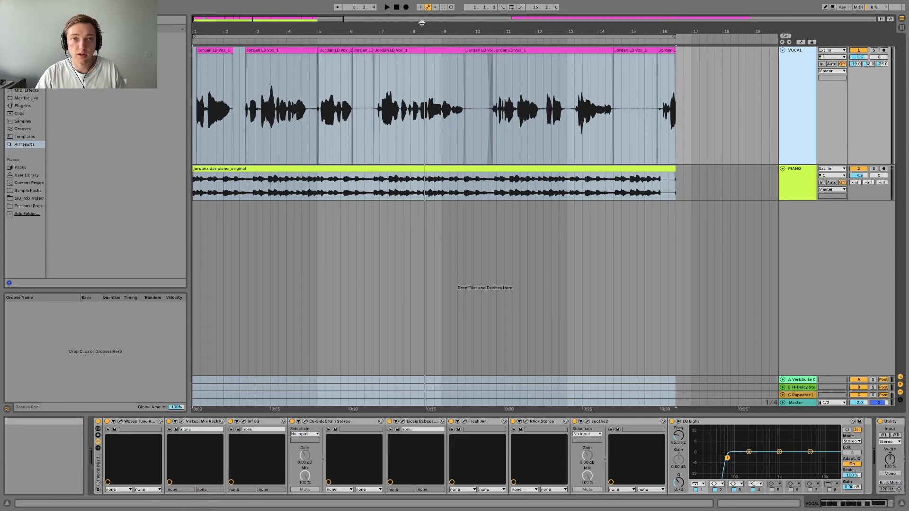
pyautogui.press('space')
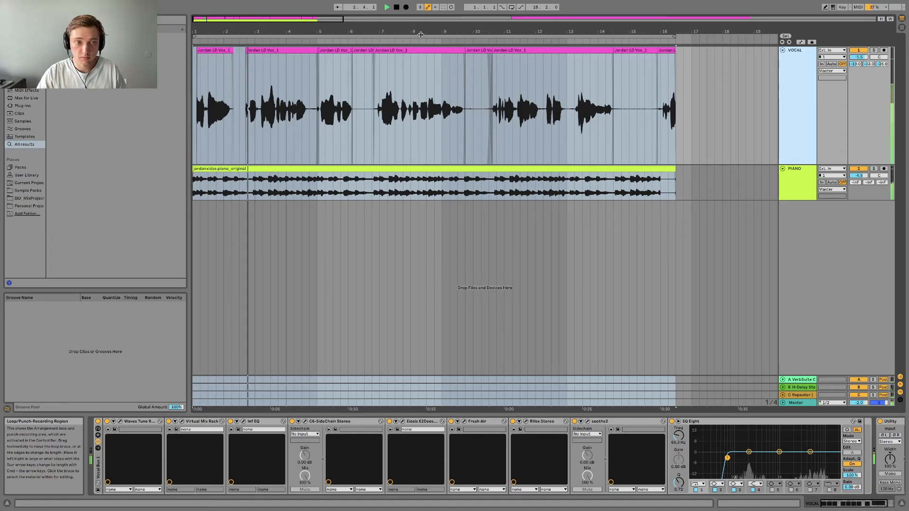
pyautogui.press('1')
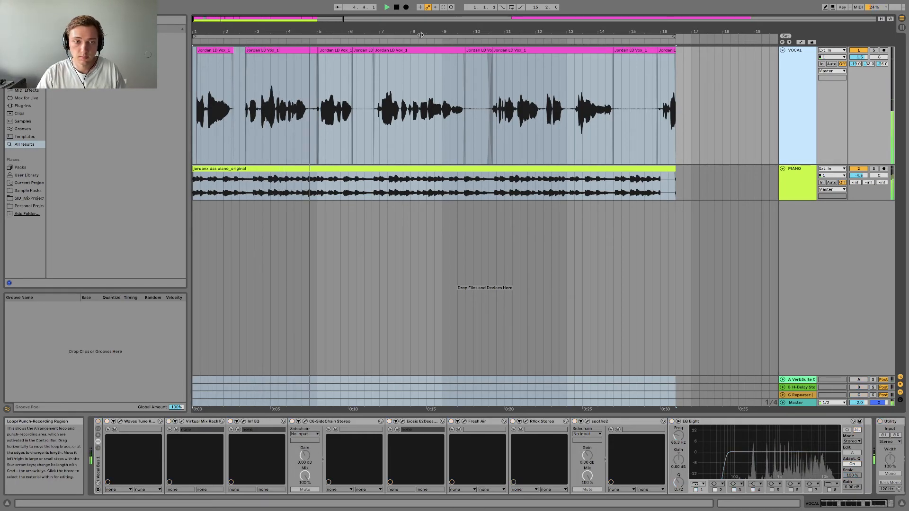
pyautogui.press('1')
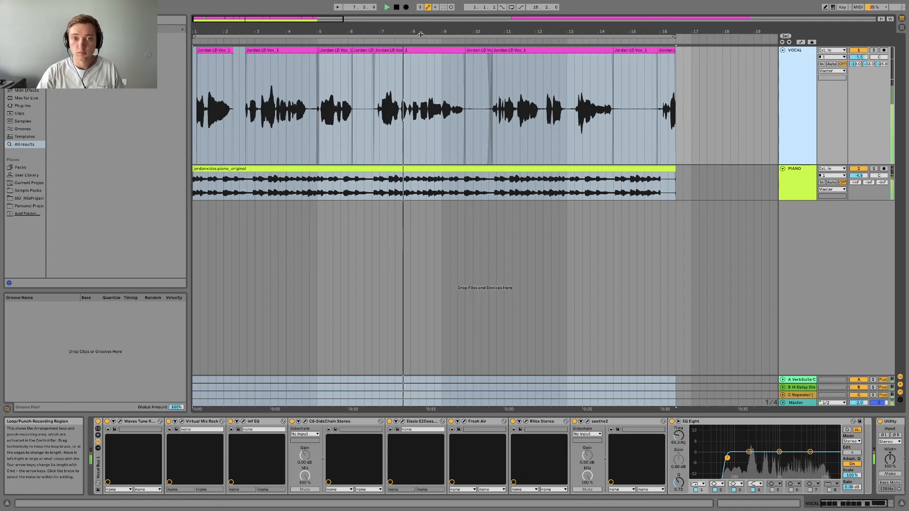
pyautogui.press('1')
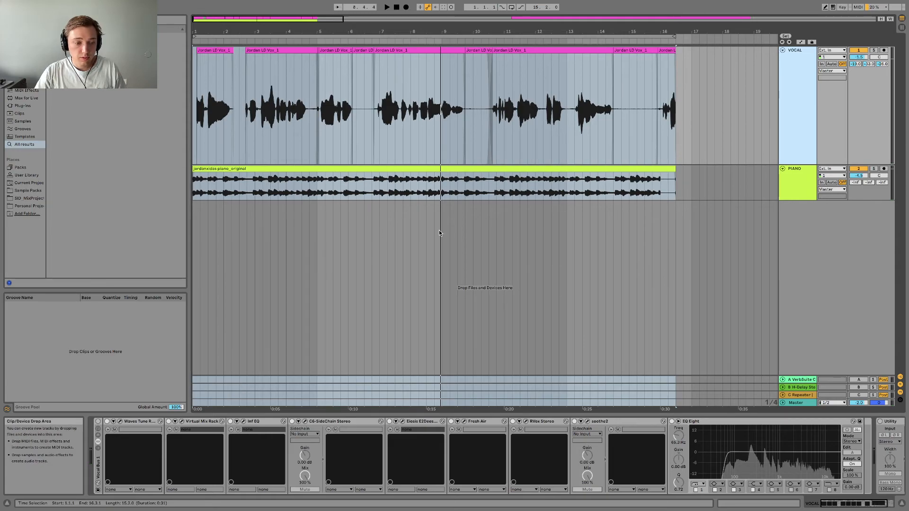
pyautogui.press('0')
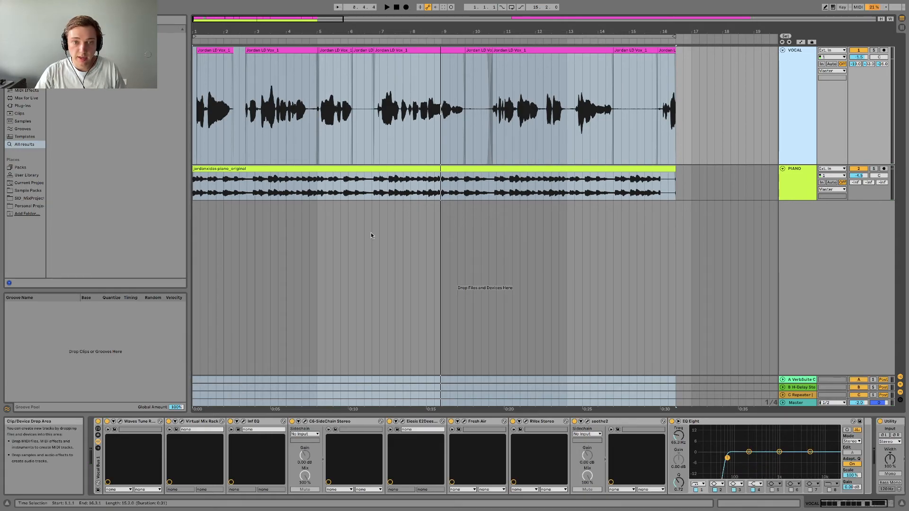
# Solo the VOCAL track and bypass its devices from Virtual Mix Rack through EQ Eight, leaving Waves Tune Real-Time and Utility active.
pyautogui.click(873, 50)
pyautogui.click(873, 50)
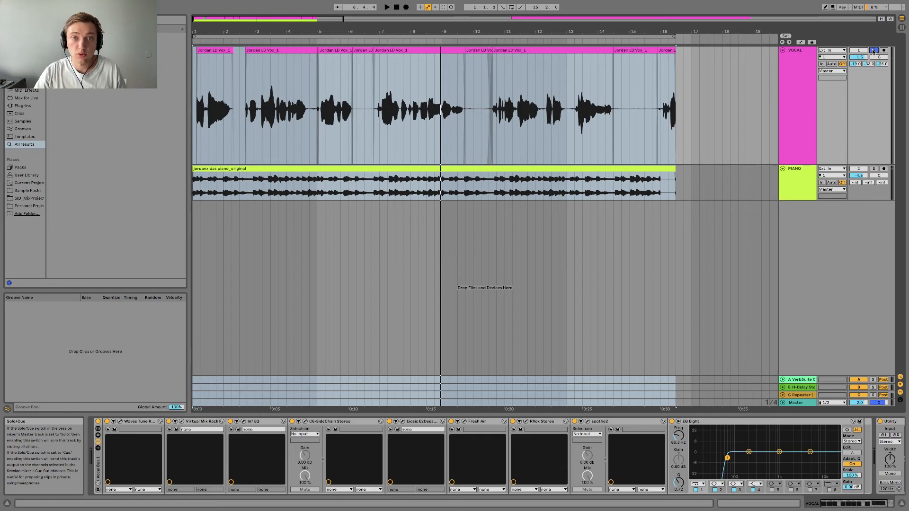
pyautogui.click(168, 421)
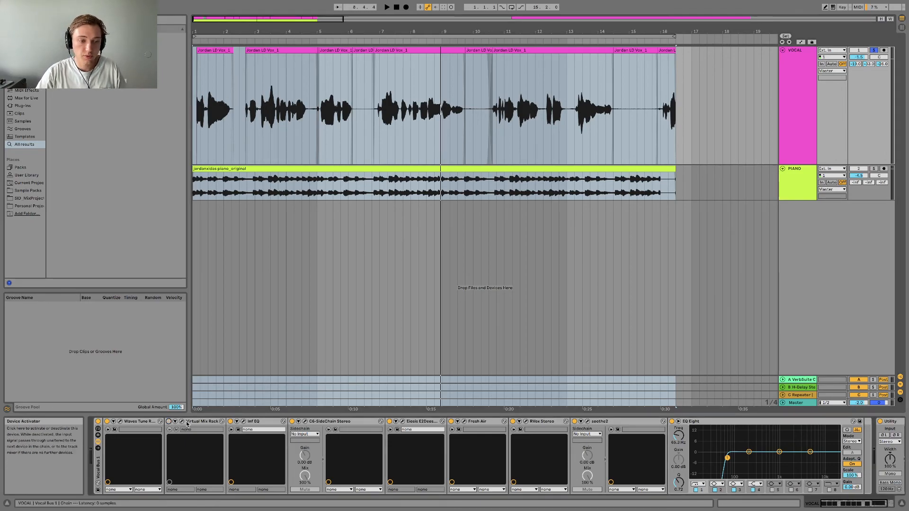
pyautogui.click(230, 422)
pyautogui.click(292, 421)
pyautogui.click(389, 421)
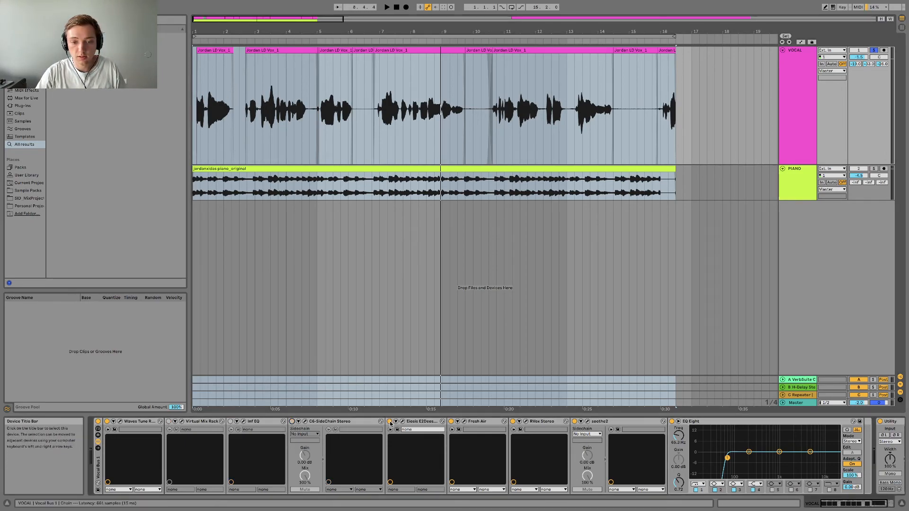
pyautogui.click(451, 421)
pyautogui.click(512, 421)
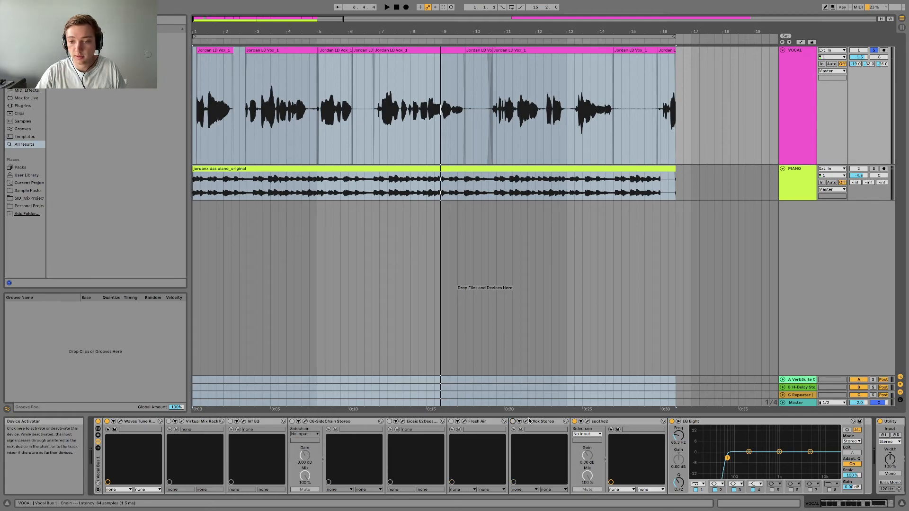
pyautogui.click(574, 421)
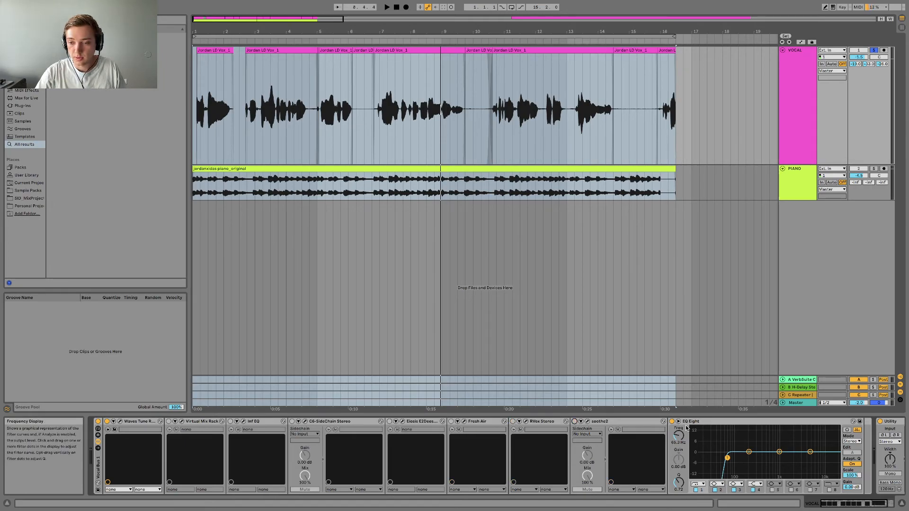
pyautogui.click(672, 421)
pyautogui.click(843, 502)
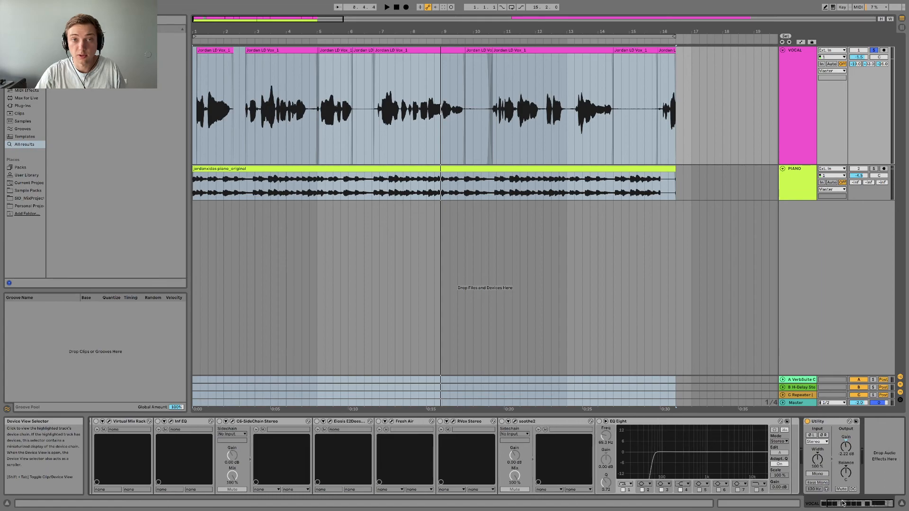
# Open Waves Tune Real-Time on the vocal, audition its pitch correction during playback, and close the plug-in window.
pyautogui.moveTo(845, 503); pyautogui.dragTo(835, 503)
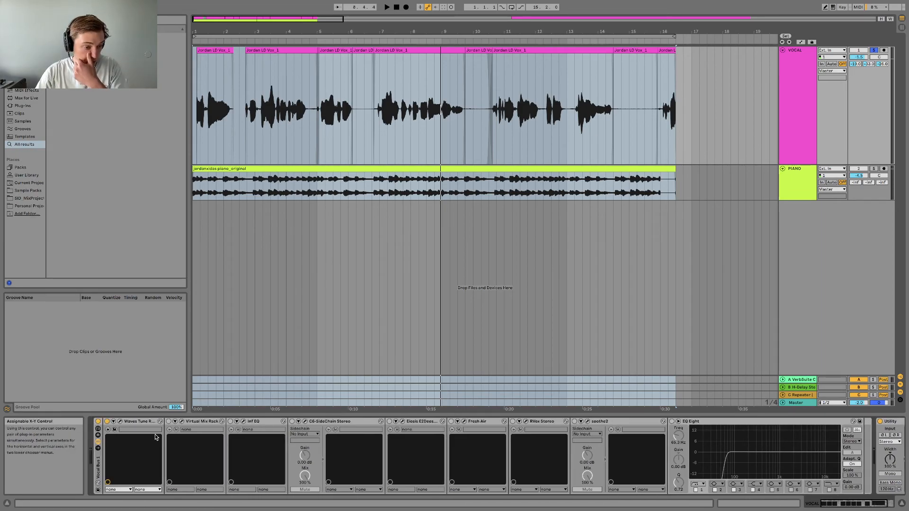
pyautogui.click(121, 423)
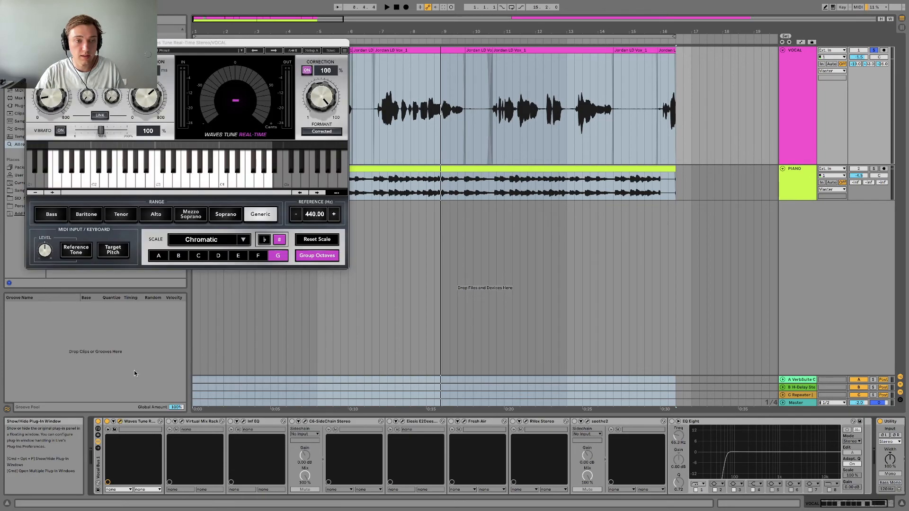
pyautogui.moveTo(174, 43); pyautogui.dragTo(387, 64)
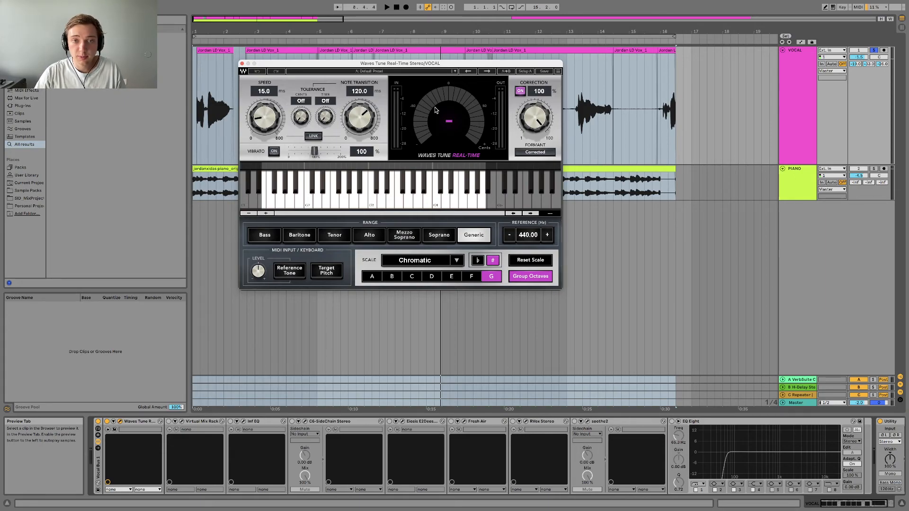
pyautogui.moveTo(423, 71); pyautogui.dragTo(447, 209)
pyautogui.press('space')
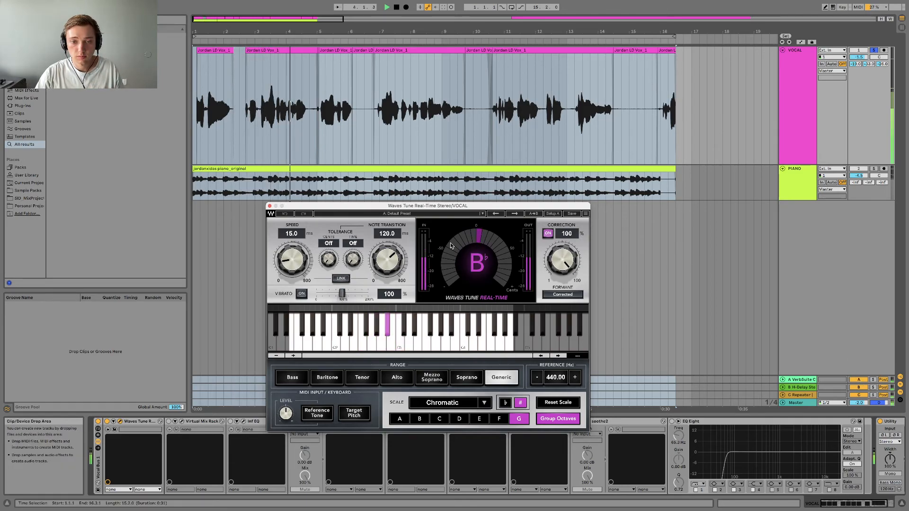
pyautogui.press('space')
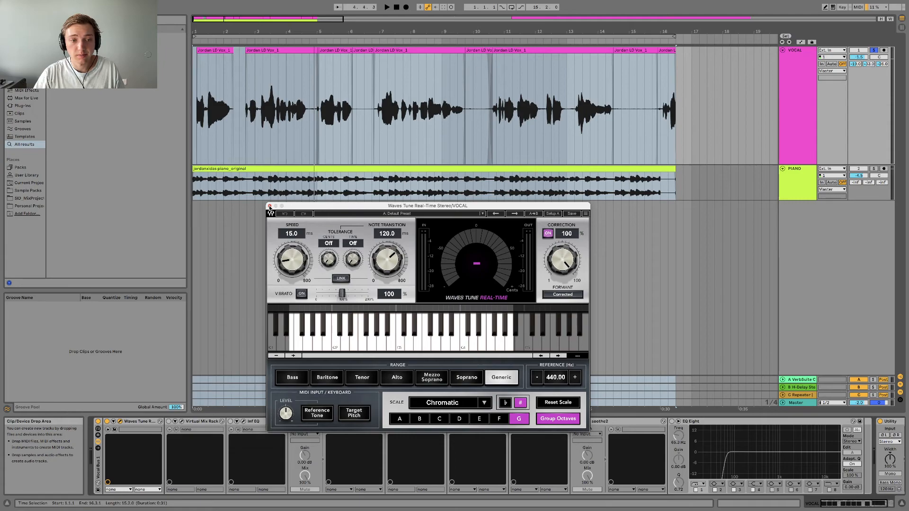
pyautogui.click(269, 206)
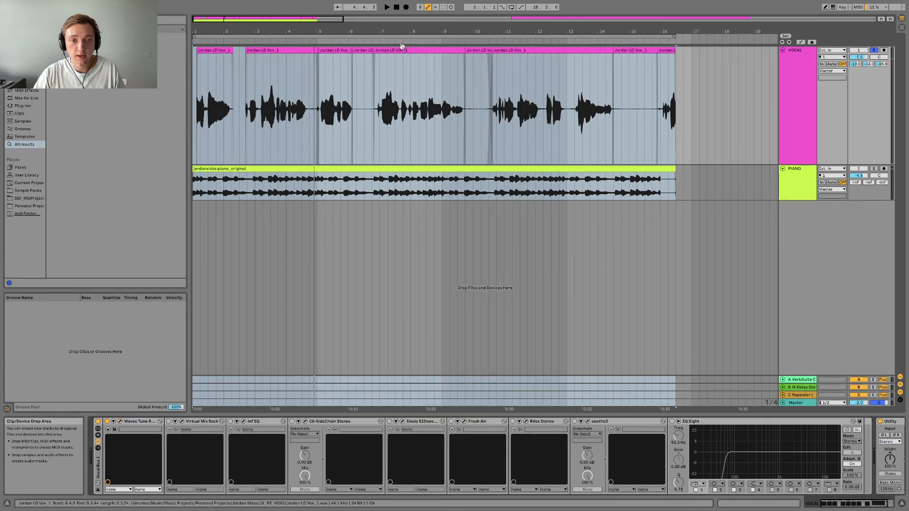
# Activate Virtual Mix Rack on the VOCAL track and open its window with all five modules in view.
pyautogui.moveTo(380, 39); pyautogui.dragTo(379, 32)
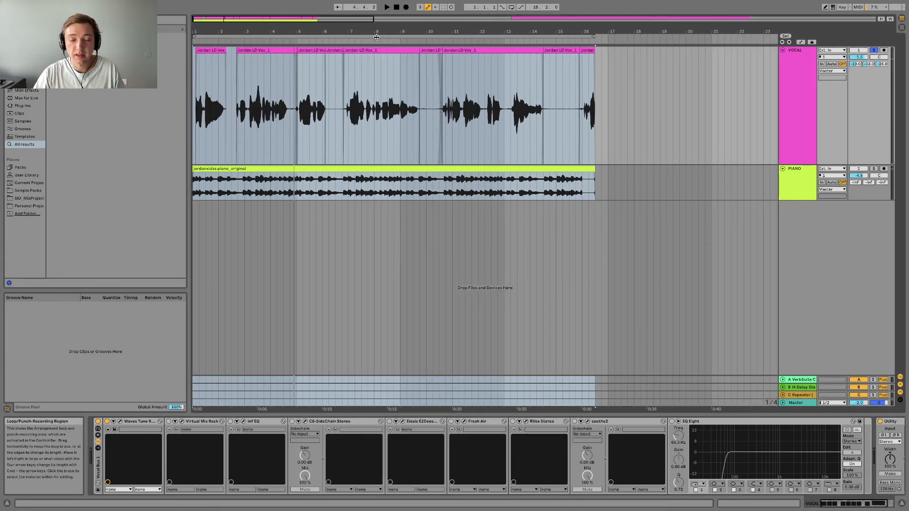
pyautogui.click(377, 37)
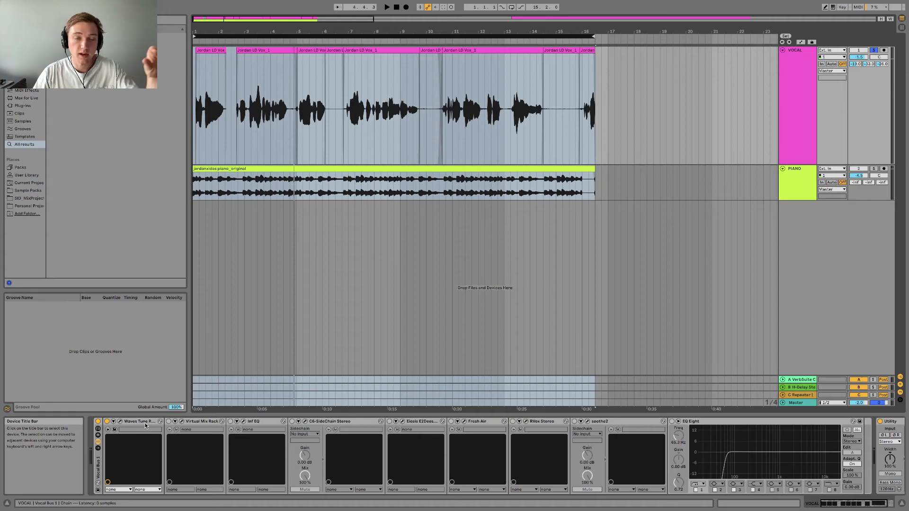
pyautogui.click(169, 422)
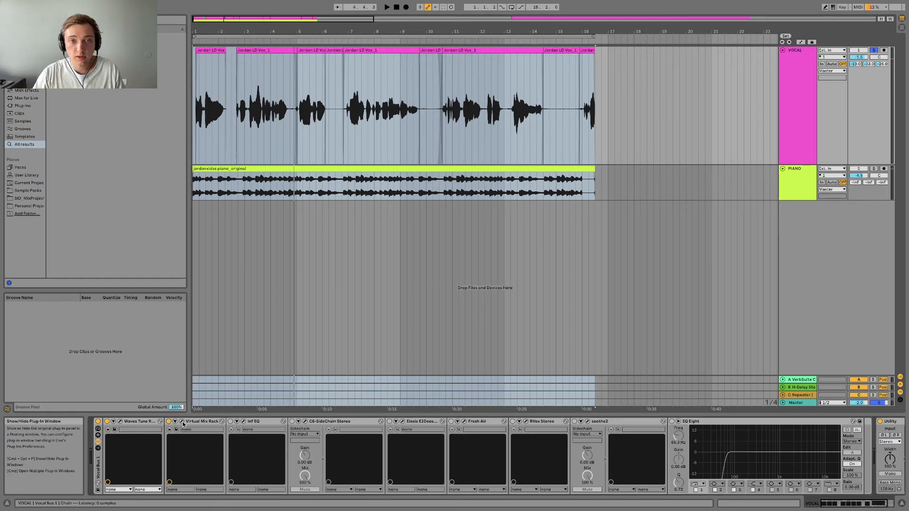
pyautogui.click(182, 422)
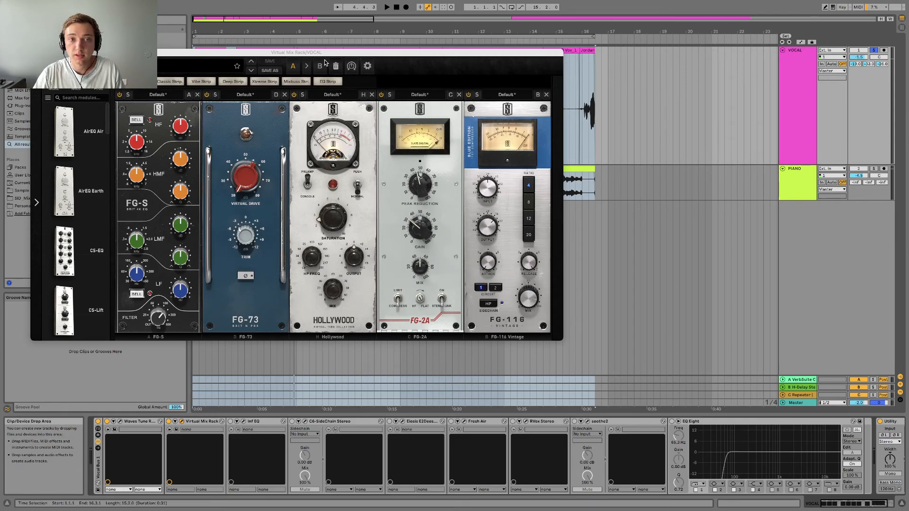
pyautogui.moveTo(314, 52); pyautogui.dragTo(443, 85)
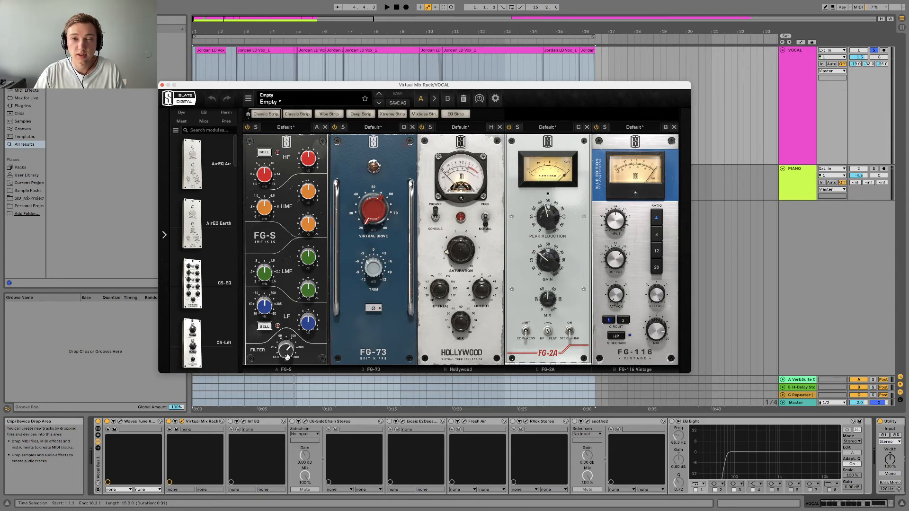
pyautogui.moveTo(287, 356)
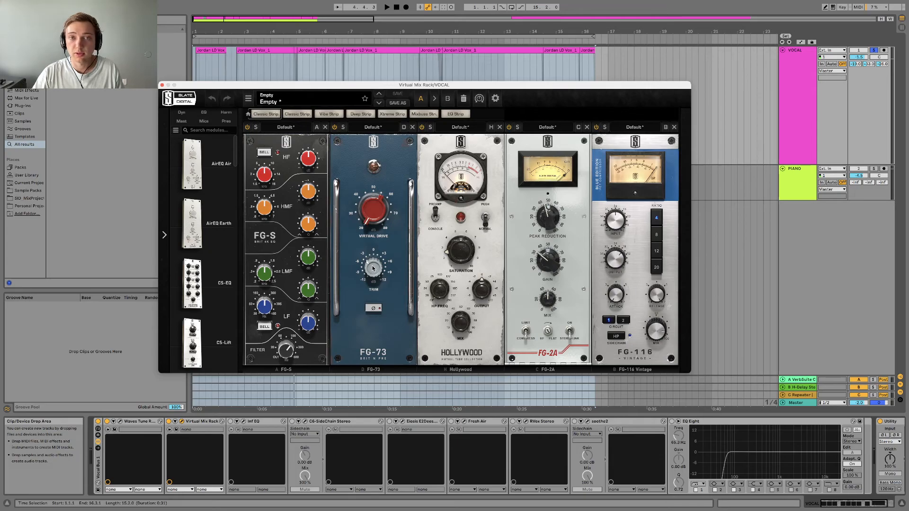
pyautogui.moveTo(371, 268); pyautogui.dragTo(371, 266)
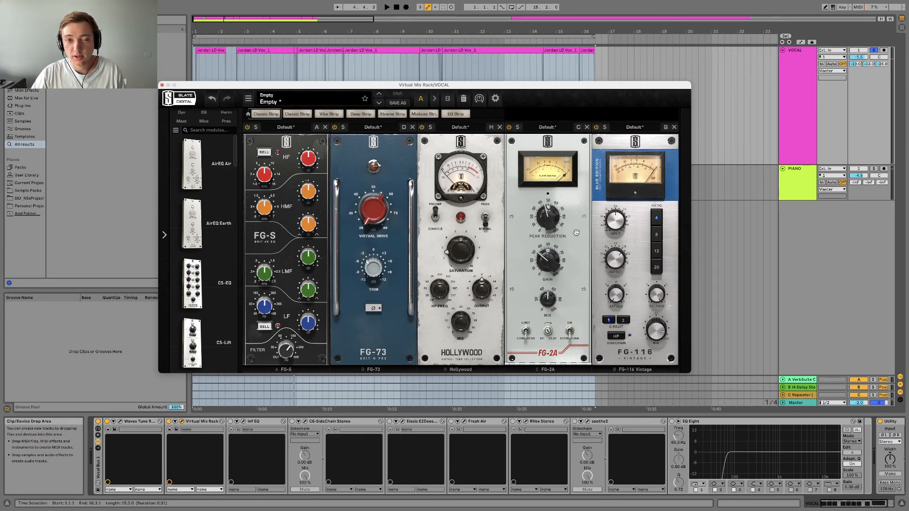
# Bypass the FG-116, Hollywood and FG-2A modules and play the vocal through only the FG-S and FG-73.
pyautogui.click(597, 129)
pyautogui.click(422, 127)
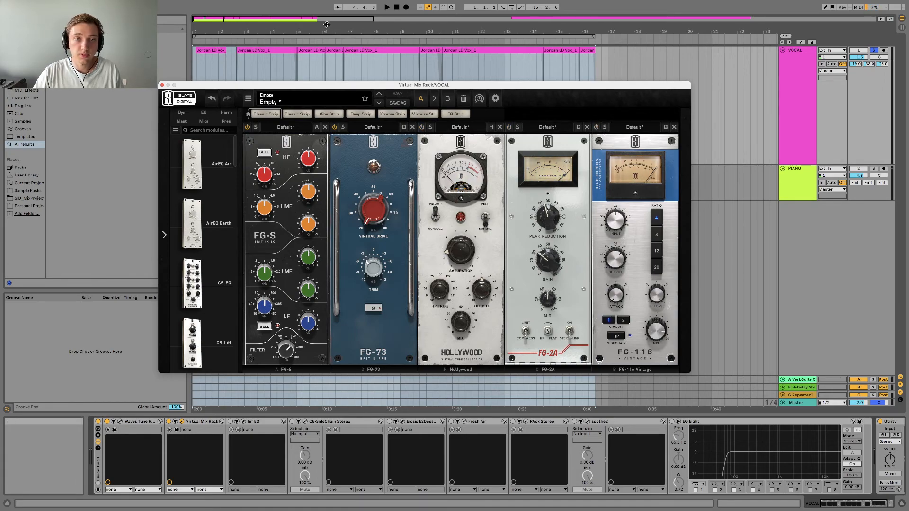
pyautogui.press('space')
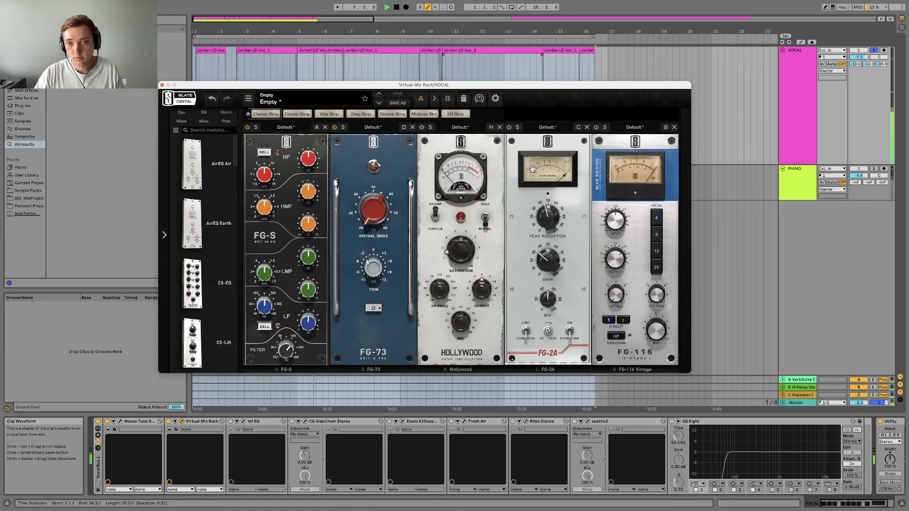
# Reactivate the FG-2A compressor module and play the vocal to check its gain reduction meter.
pyautogui.click(509, 128)
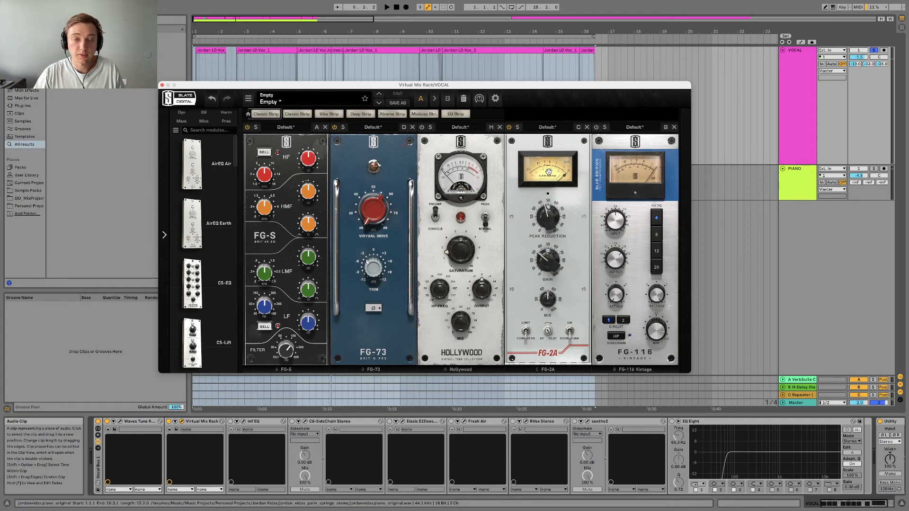
pyautogui.press('space')
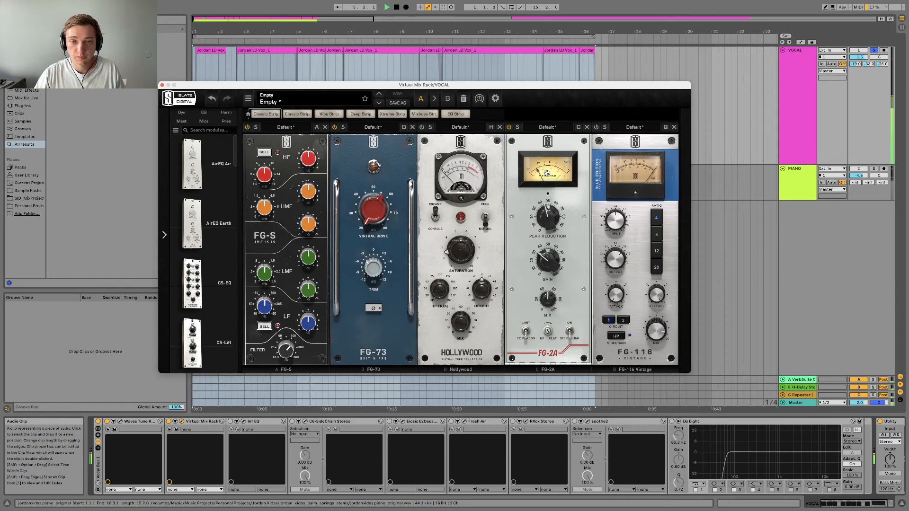
pyautogui.press('space')
# Compare the vocal with the FG-2A compressor off and on during playback, leaving the module active.
pyautogui.moveTo(548, 303)
pyautogui.mouseDown()
pyautogui.moveTo(547, 284)
pyautogui.moveTo(548, 310)
pyautogui.mouseUp()
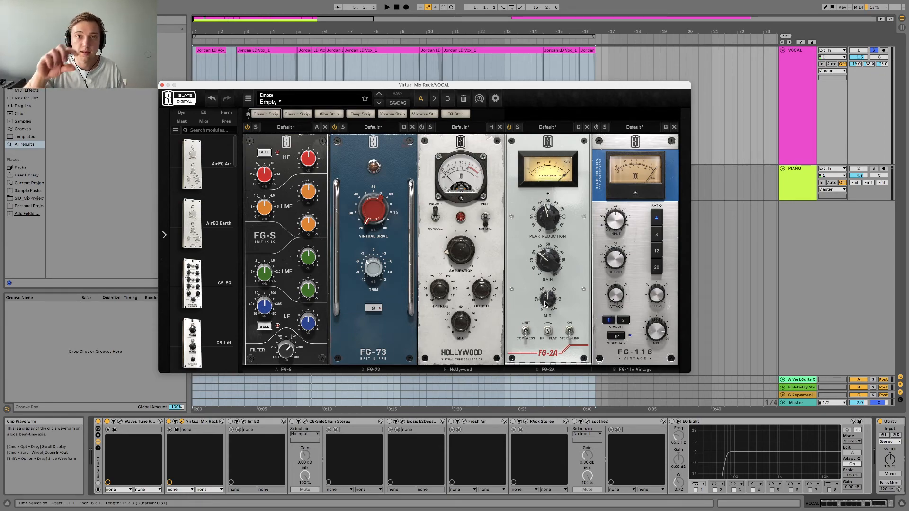
pyautogui.press('space')
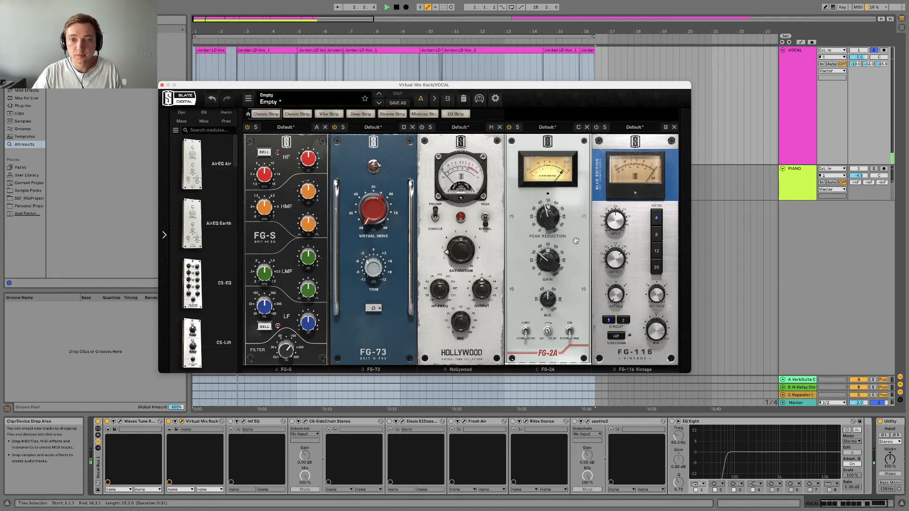
pyautogui.click(509, 128)
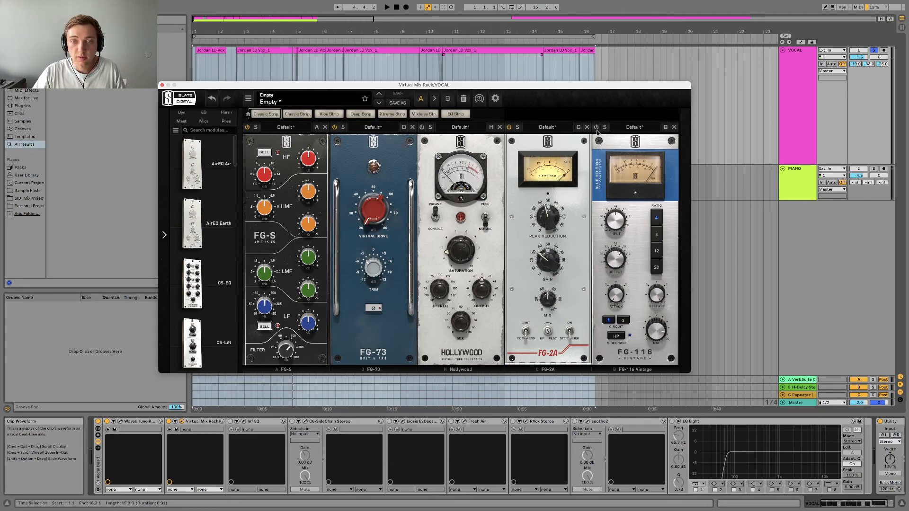
# Play the vocal through the FG-116 module, and compare it with the whole Virtual Mix Rack off and on, leaving the rack active.
pyautogui.press('space')
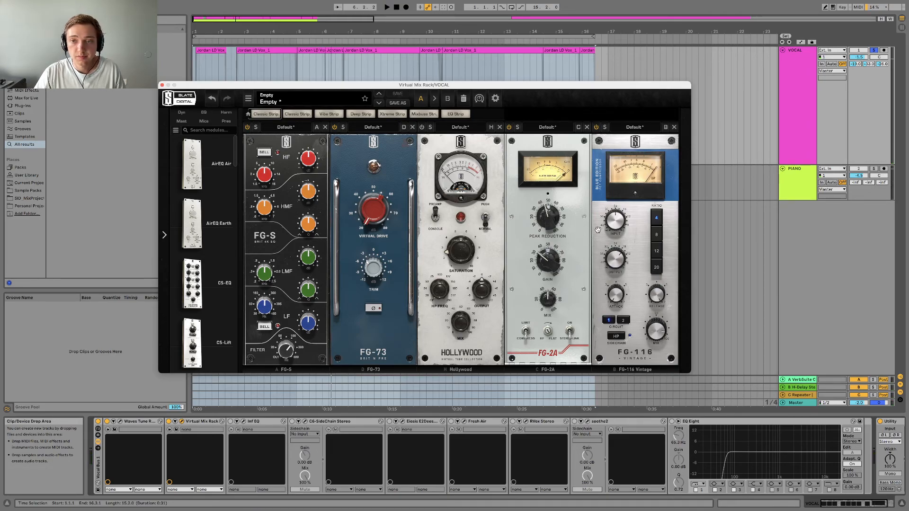
pyautogui.moveTo(661, 332)
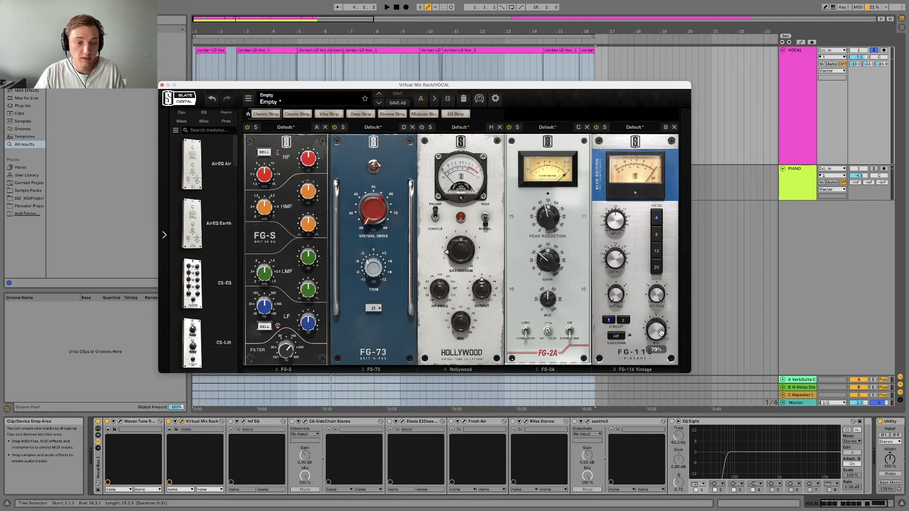
pyautogui.click(169, 421)
pyautogui.press('space')
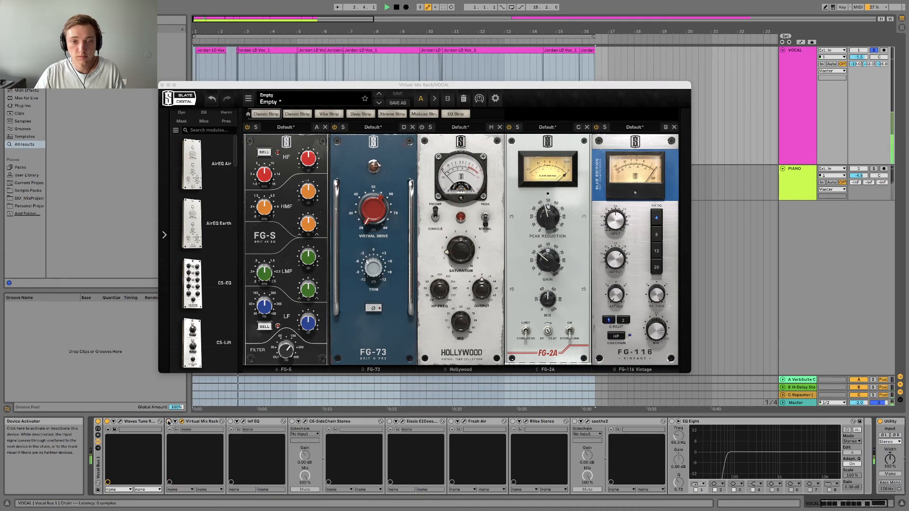
pyautogui.click(169, 422)
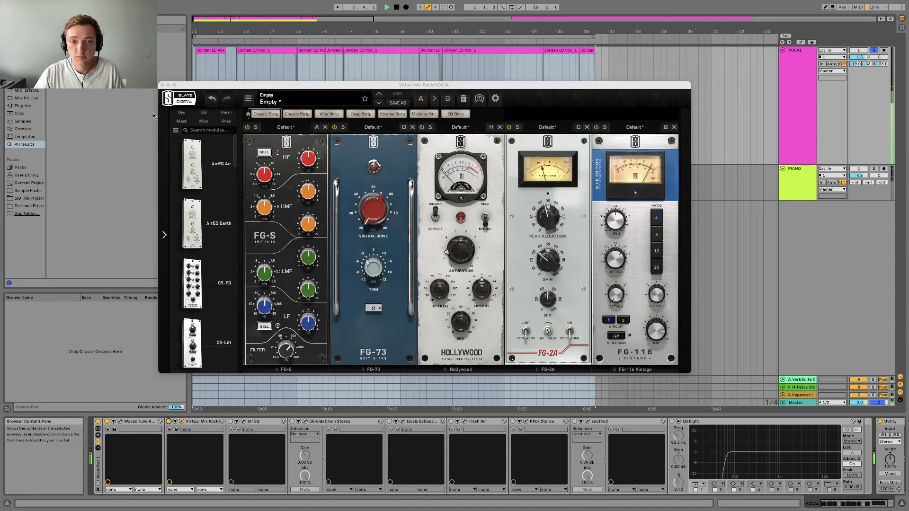
pyautogui.press('space')
# Toggle the Hollywood saturation module's power and close the Virtual Mix Rack window.
pyautogui.click(420, 127)
pyautogui.click(421, 127)
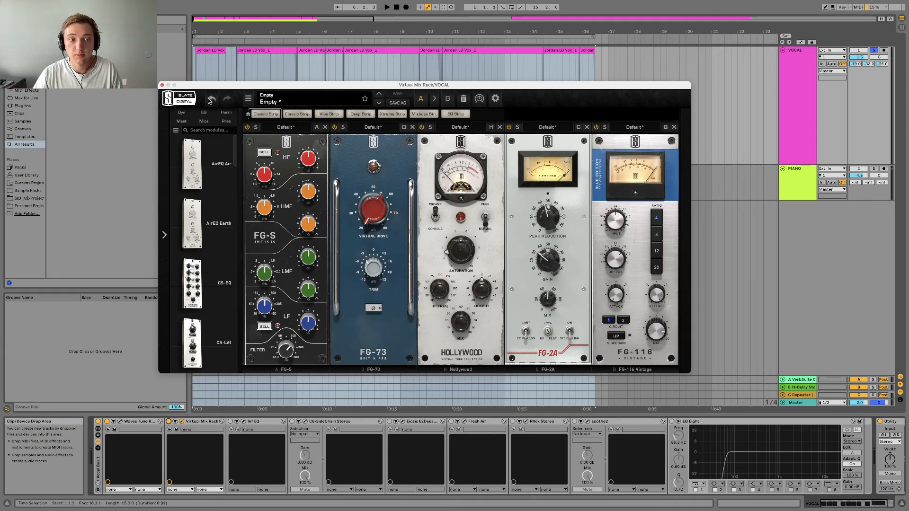
pyautogui.click(162, 85)
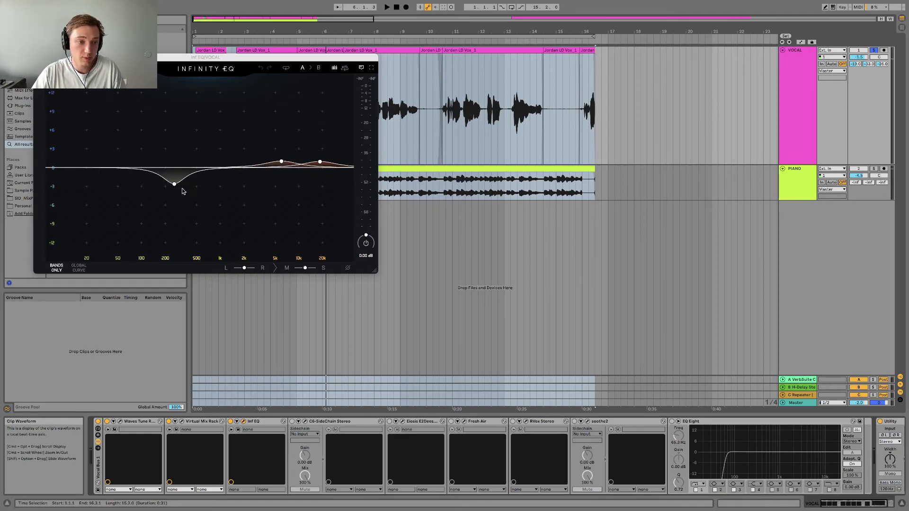
# Add a low-cut band at about 70 Hz in Infinity EQ and select the 259 Hz cut band.
pyautogui.moveTo(73, 173); pyautogui.dragTo(129, 178)
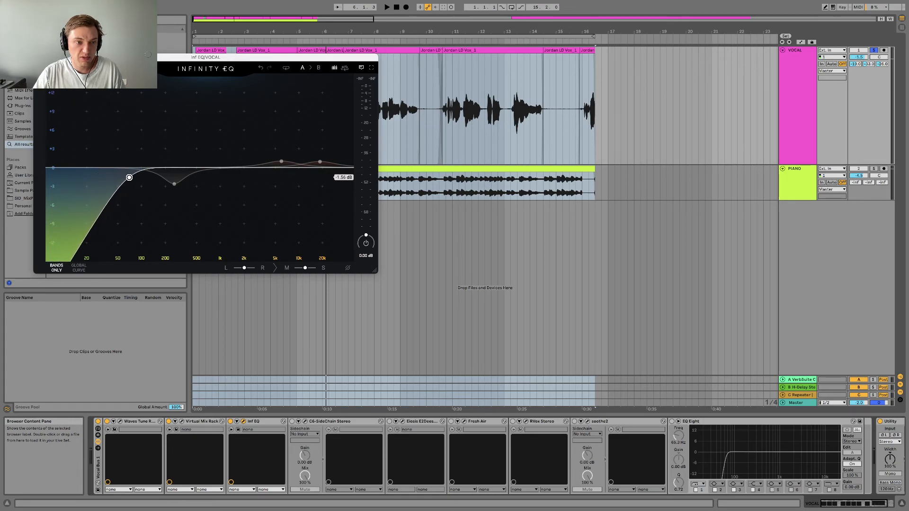
pyautogui.click(175, 185)
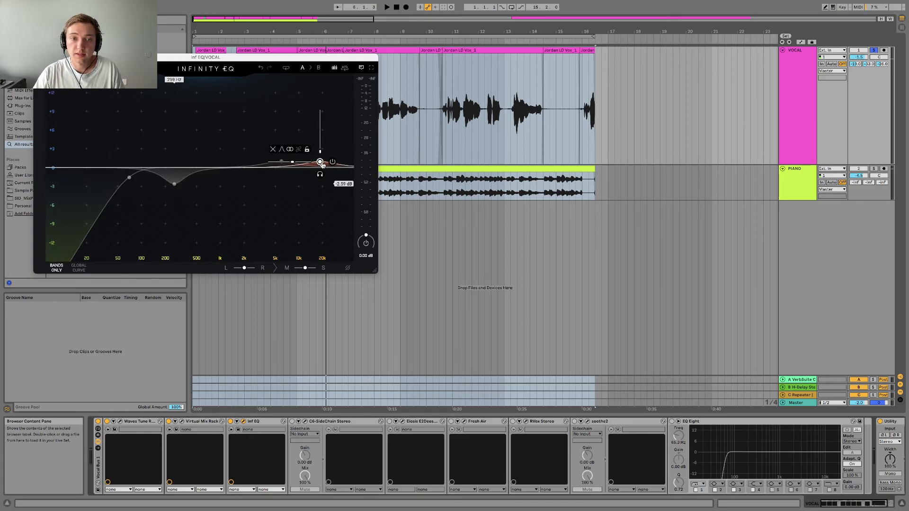
# Compare the vocal with Infinity EQ off and on during playback, leave it active and close its window.
pyautogui.press('space')
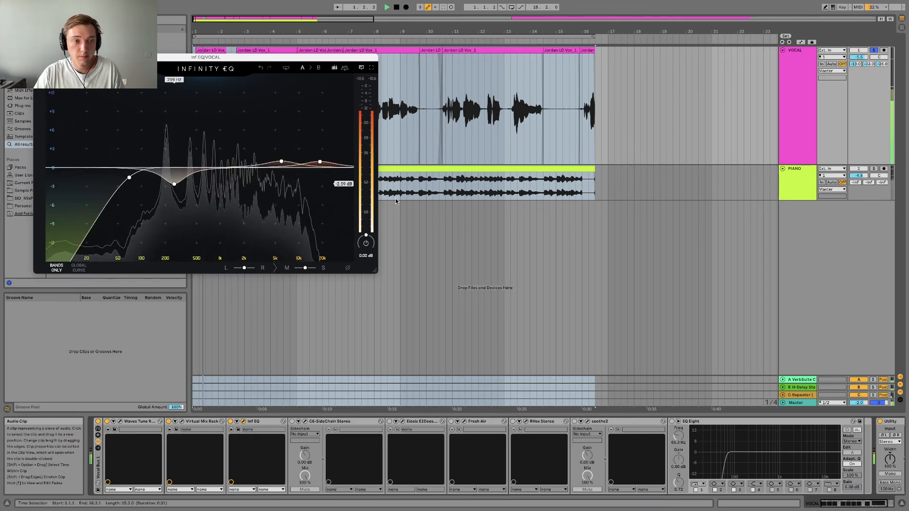
pyautogui.click(231, 422)
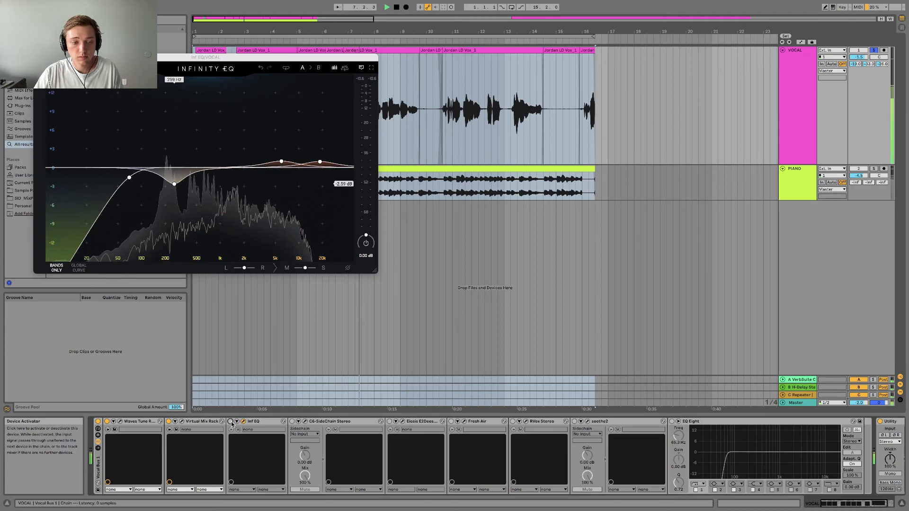
pyautogui.click(231, 422)
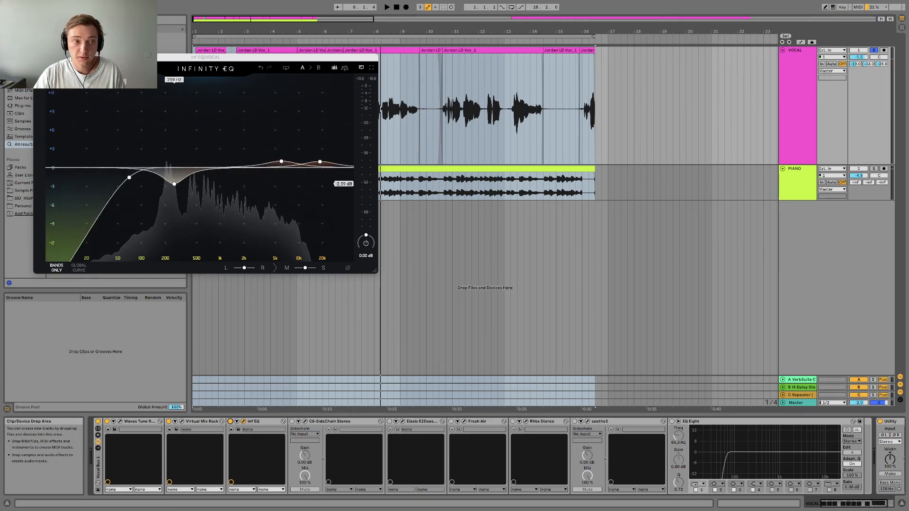
pyautogui.click(244, 421)
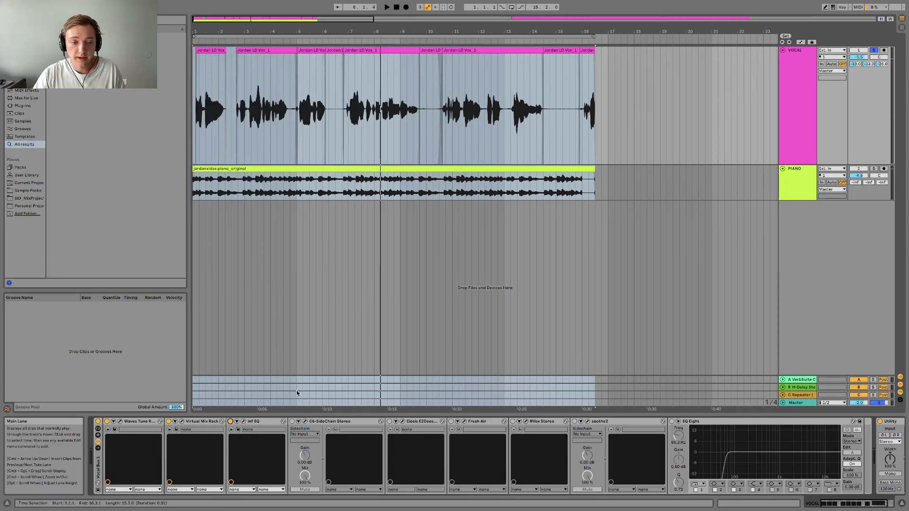
# Activate C6-SideChain Stereo on the VOCAL track and place its open window in clear view over the arrangement.
pyautogui.click(292, 422)
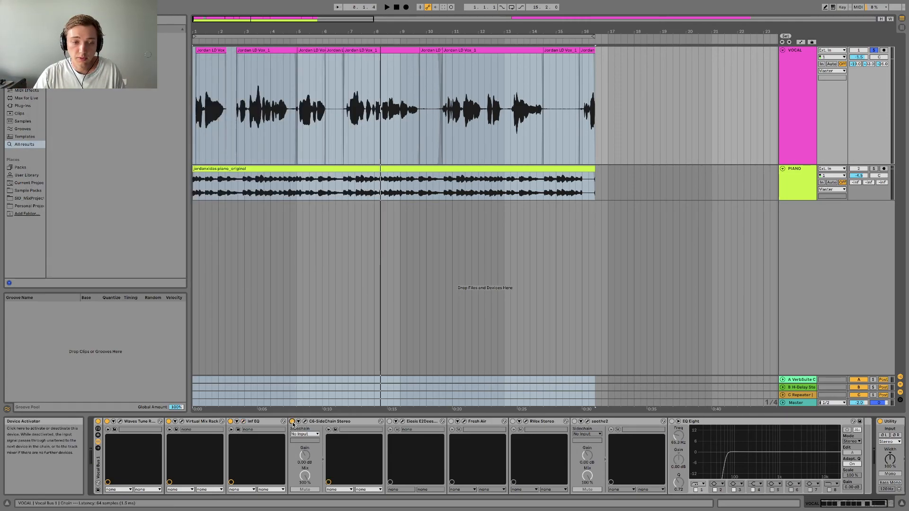
pyautogui.click(304, 421)
pyautogui.moveTo(167, 63); pyautogui.dragTo(348, 123)
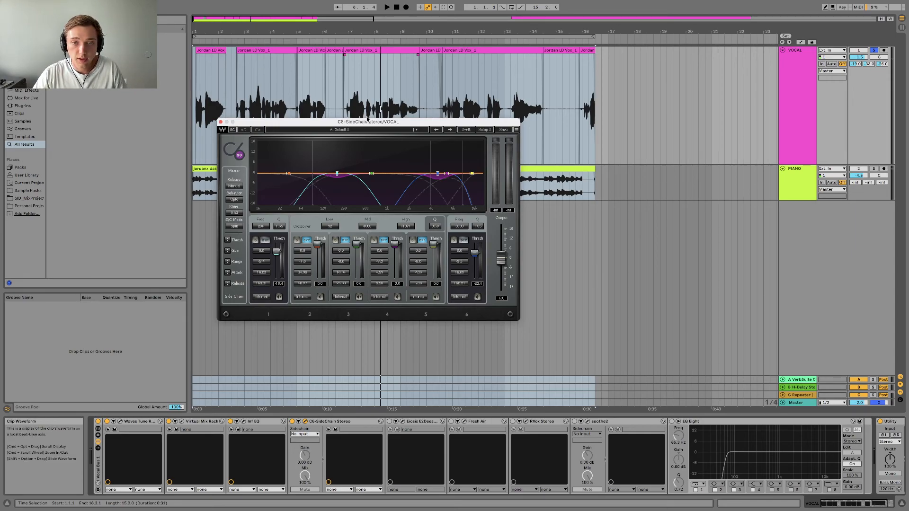
pyautogui.moveTo(364, 123); pyautogui.dragTo(388, 103)
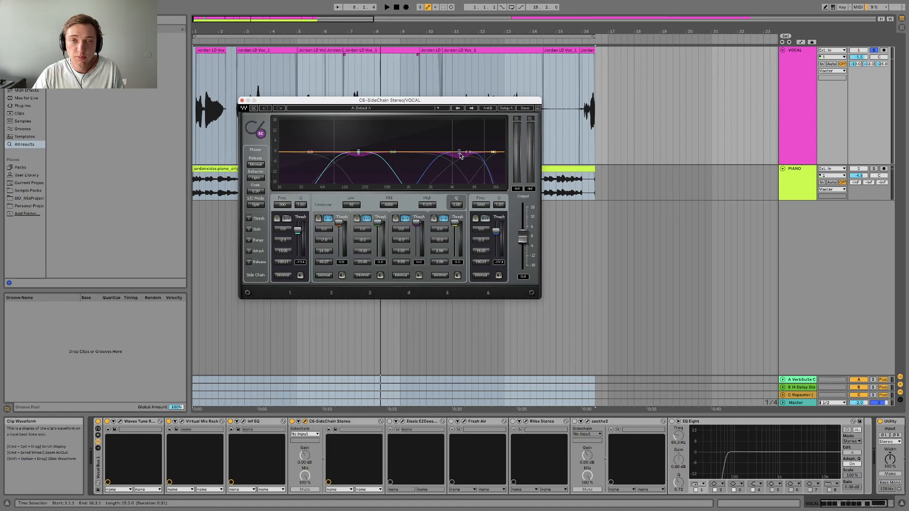
pyautogui.click(480, 206)
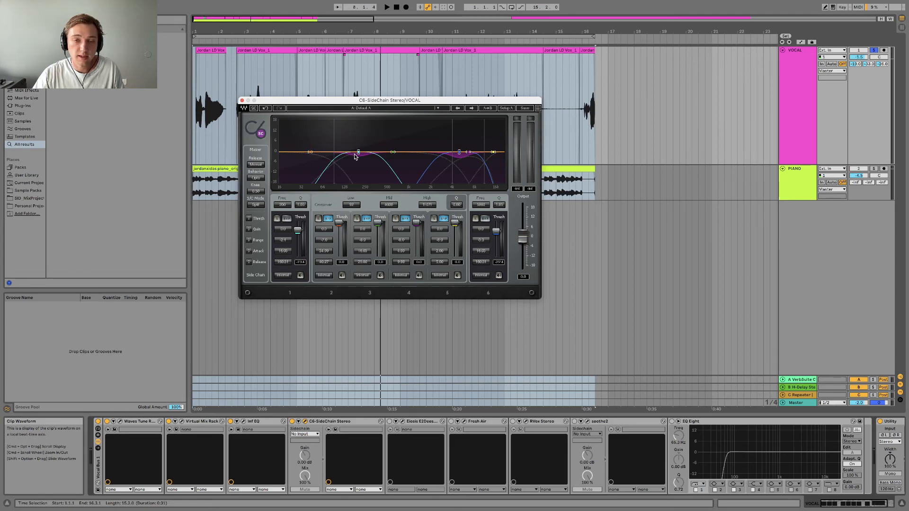
# Play the vocal through the C6 multiband compressor, stop playback and close its window.
pyautogui.press('space')
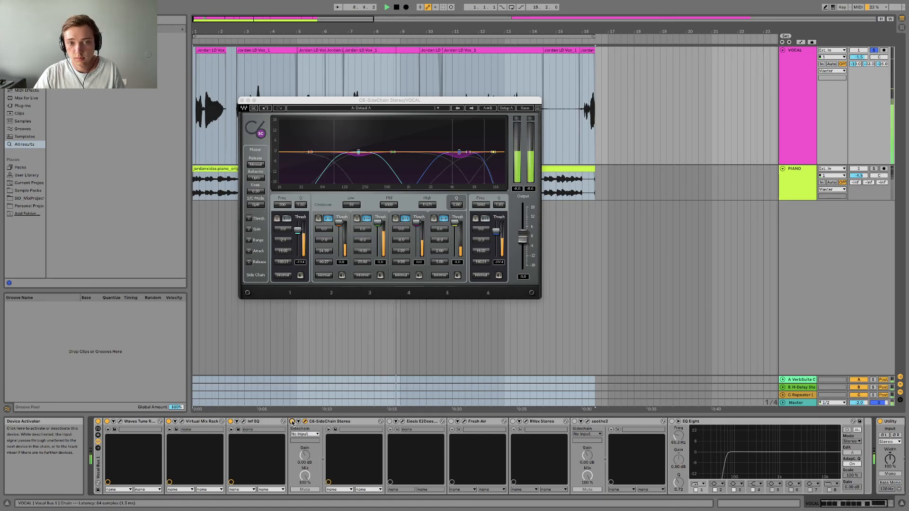
pyautogui.press('space')
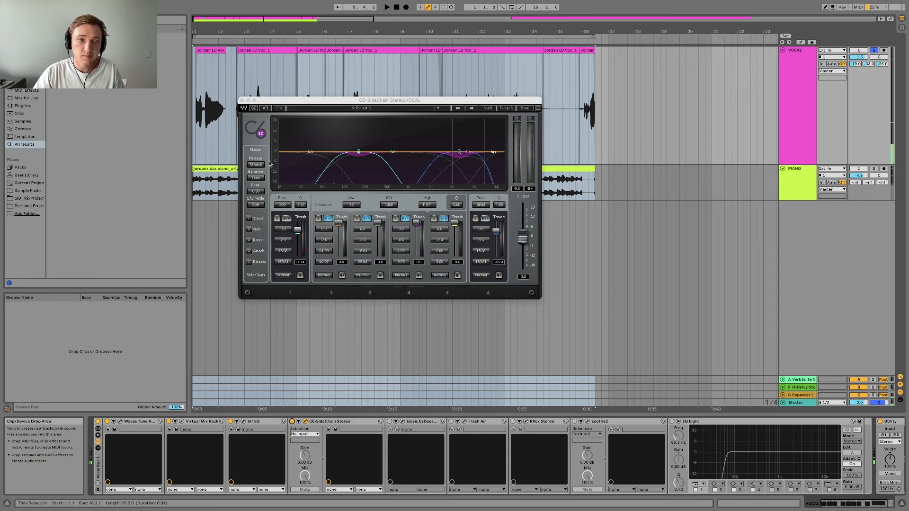
pyautogui.click(242, 101)
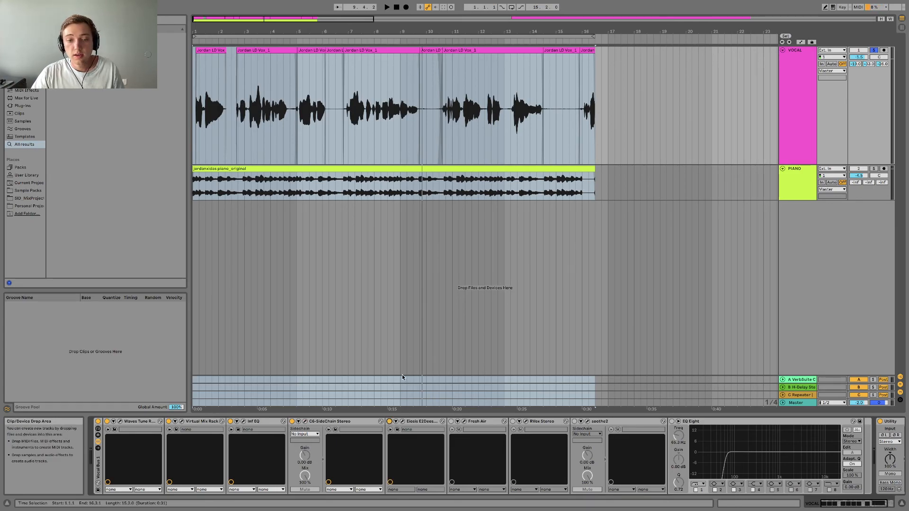
# Open the Eiosis E2Deesser window in clear view, play the vocal to check its sibilance detection, and close the window.
pyautogui.click(402, 423)
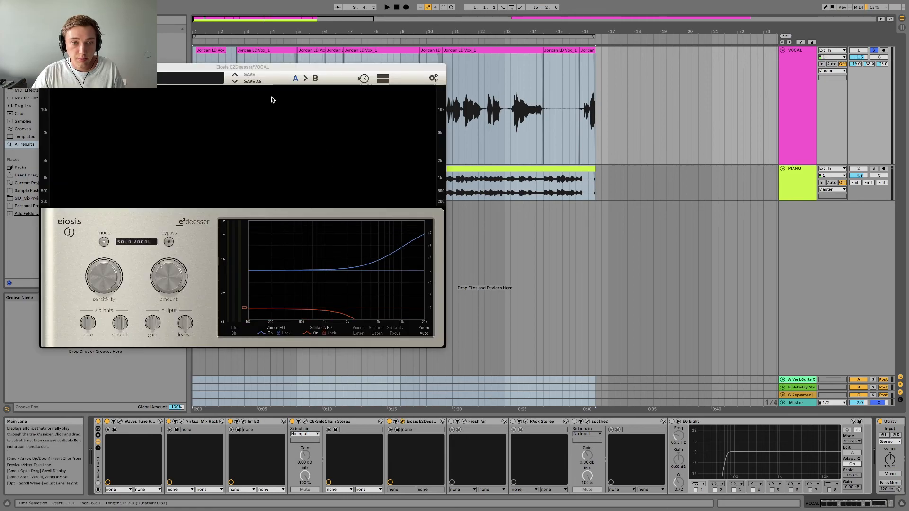
pyautogui.moveTo(270, 67); pyautogui.dragTo(450, 64)
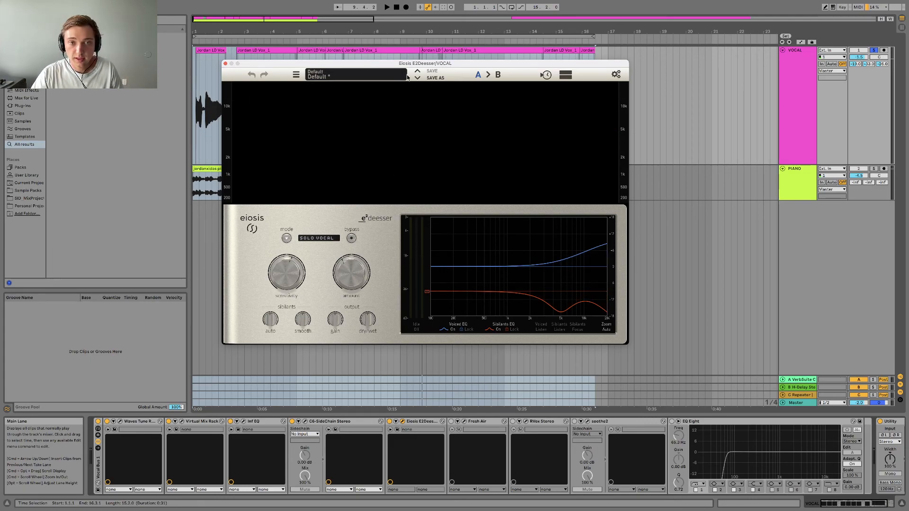
pyautogui.moveTo(405, 65); pyautogui.dragTo(402, 62)
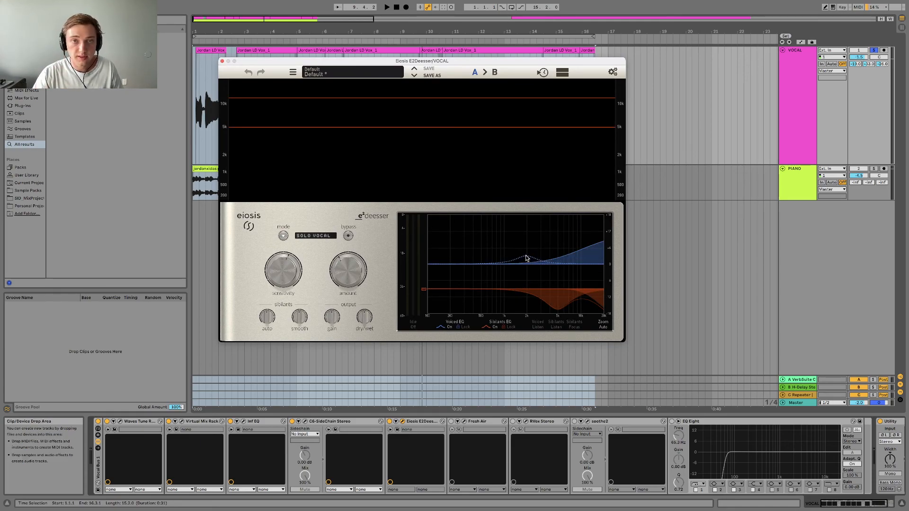
pyautogui.press('space')
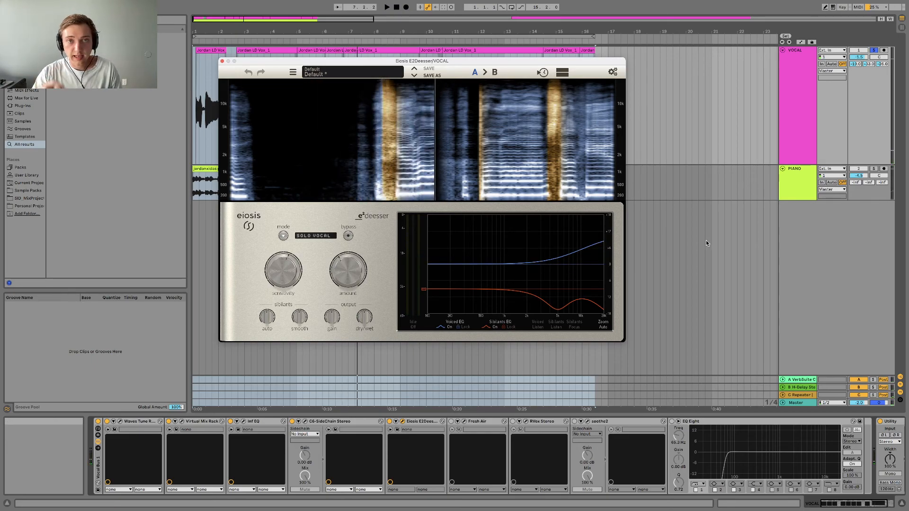
pyautogui.click(222, 61)
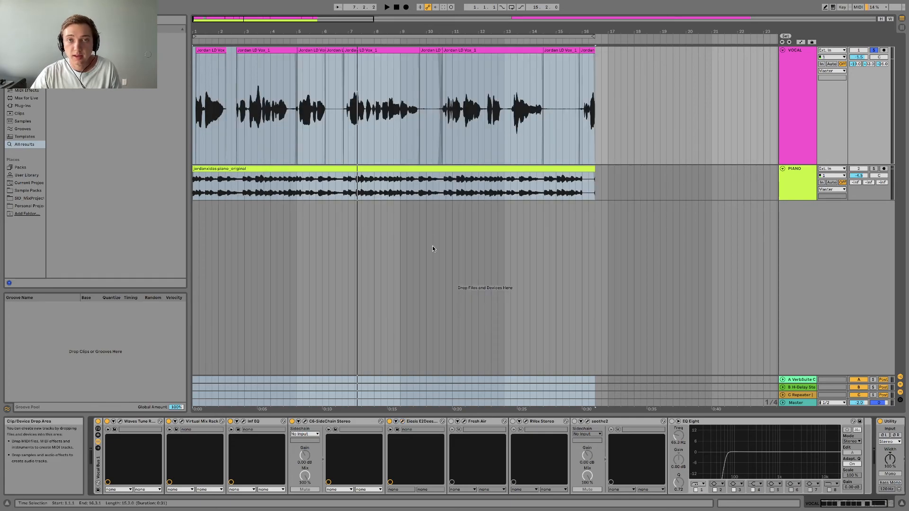
# Open Fresh Air in clear view and compare the vocal with it off and on during playback, leaving it active.
pyautogui.click(465, 421)
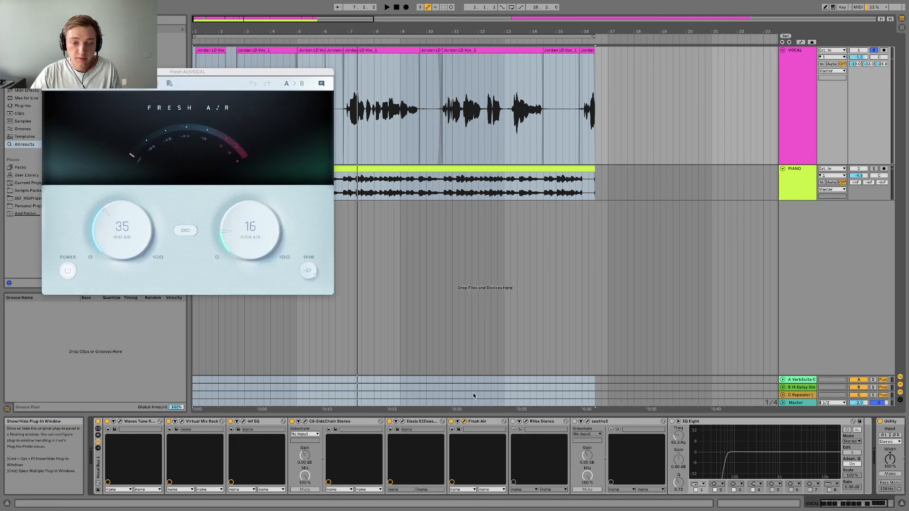
pyautogui.moveTo(215, 71); pyautogui.dragTo(455, 79)
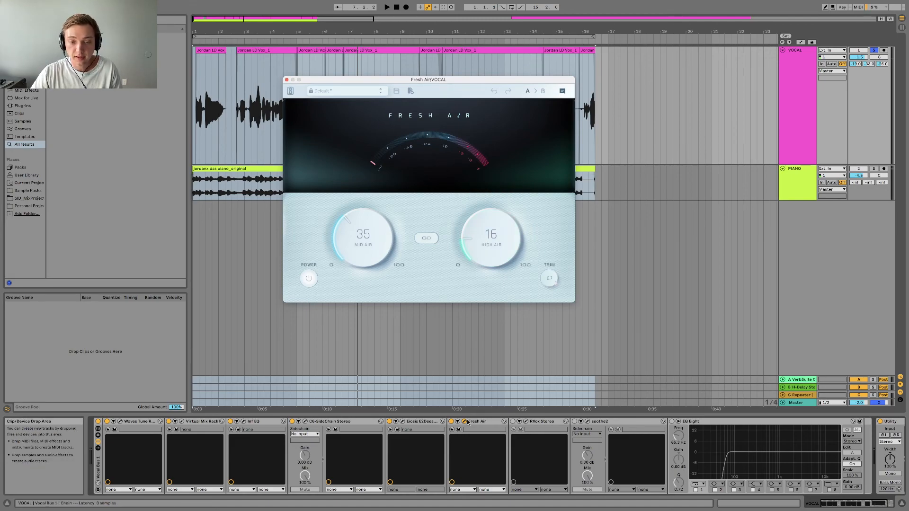
pyautogui.press('space')
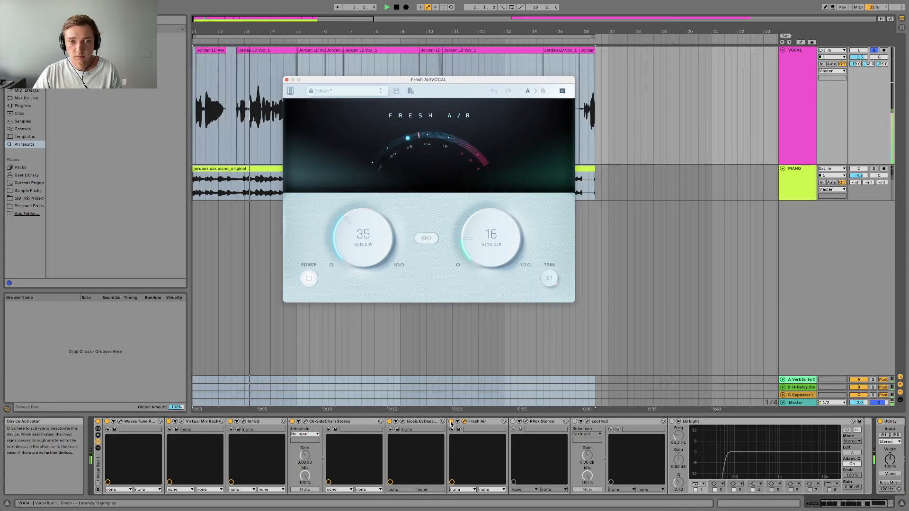
pyautogui.click(451, 422)
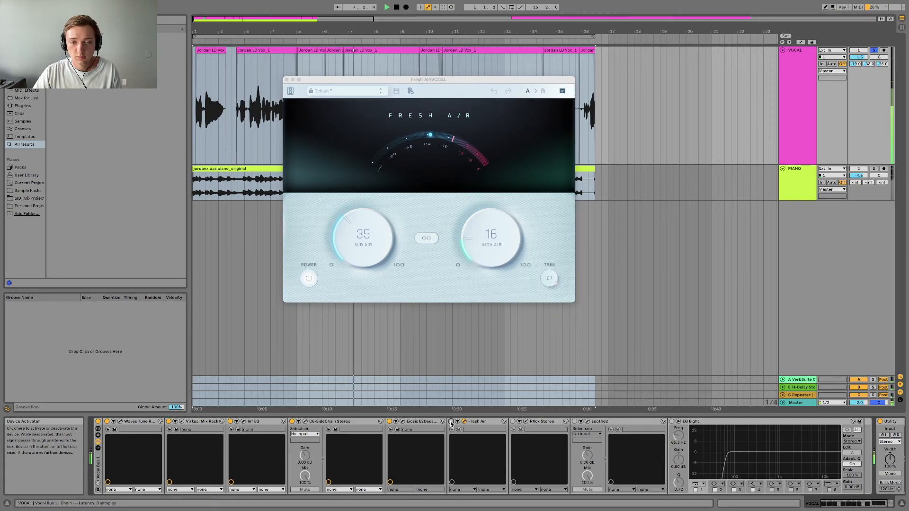
pyautogui.click(450, 422)
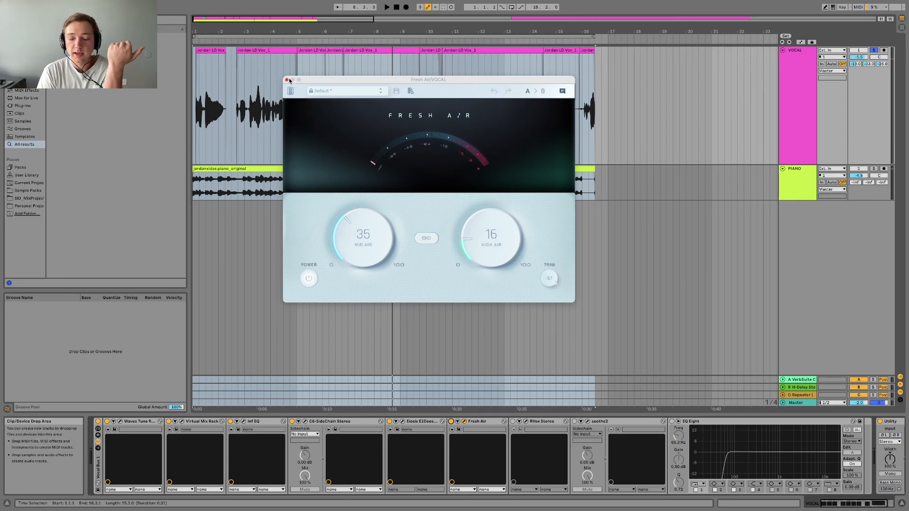
# Set Fresh Air's Mid Air to 33 and High Air to 15, and close its window.
pyautogui.click(500, 266)
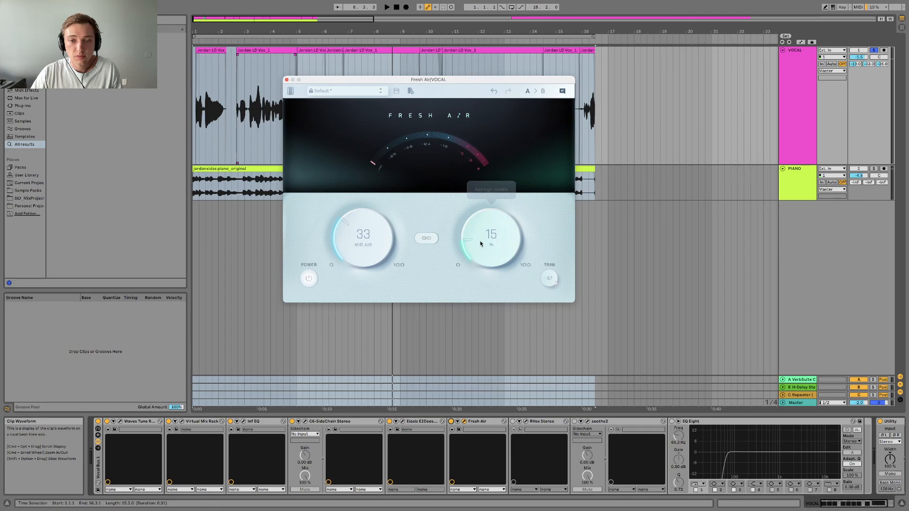
pyautogui.click(286, 80)
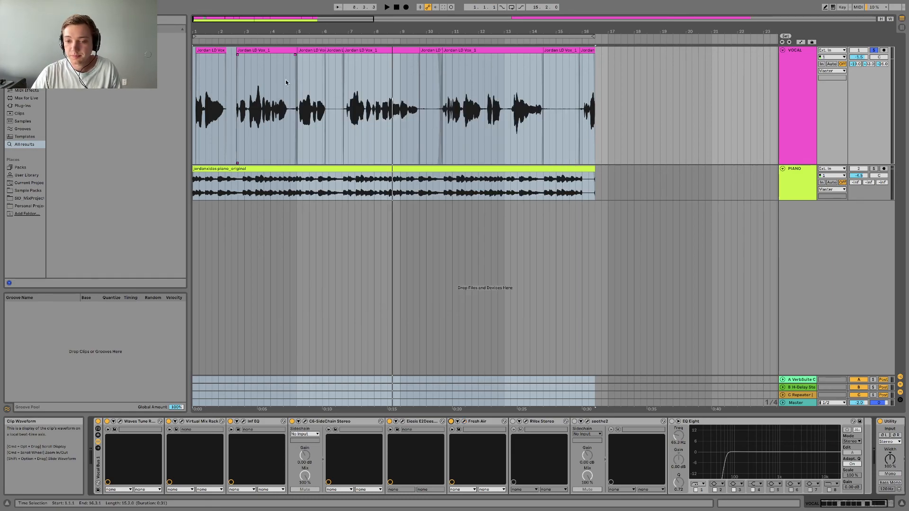
# Activate RVox Stereo, place its open window in clear view and play the vocal through its compression.
pyautogui.click(512, 422)
pyautogui.click(526, 422)
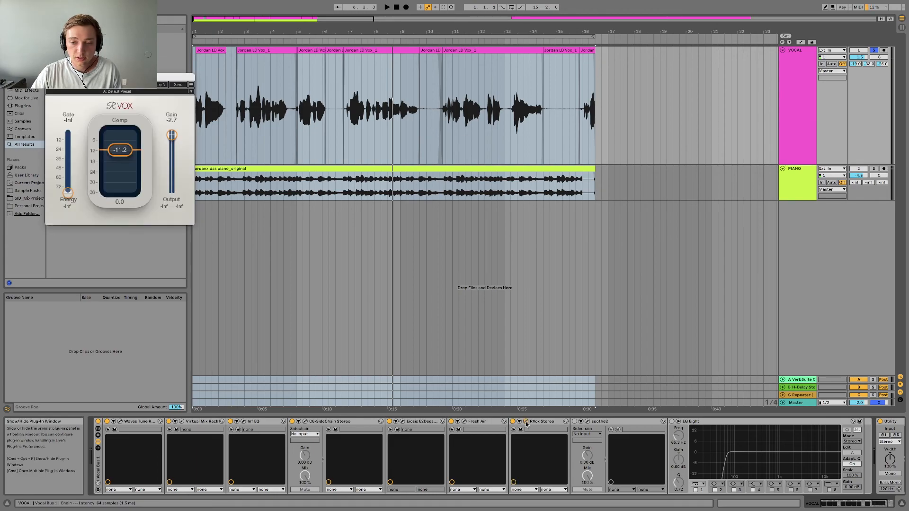
pyautogui.moveTo(125, 80); pyautogui.dragTo(429, 115)
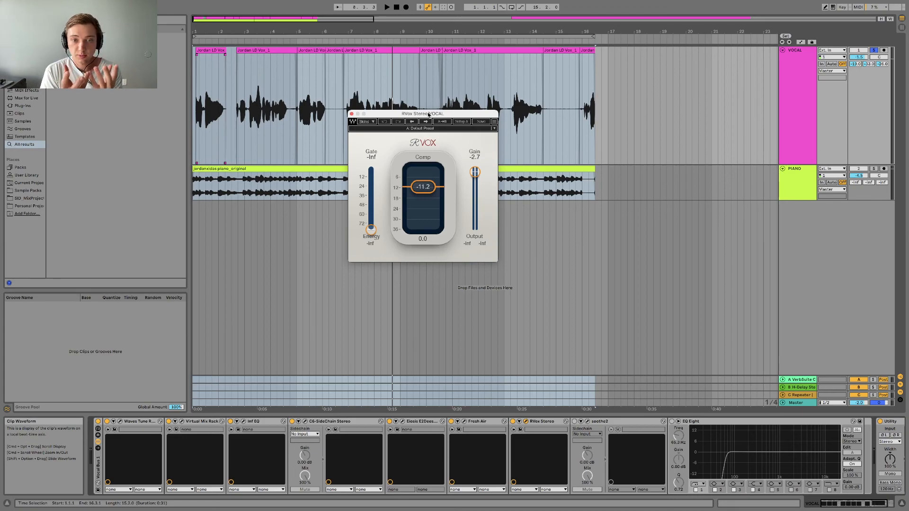
pyautogui.moveTo(378, 117); pyautogui.dragTo(380, 106)
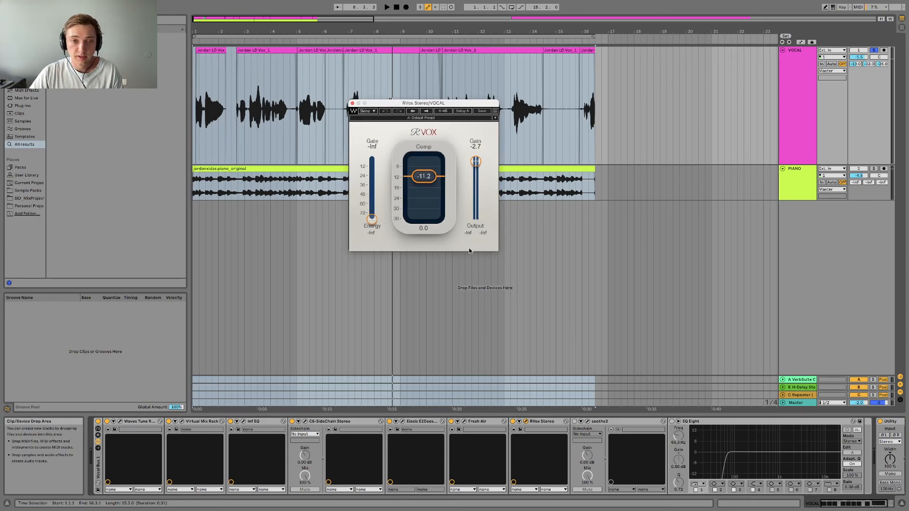
pyautogui.press('space')
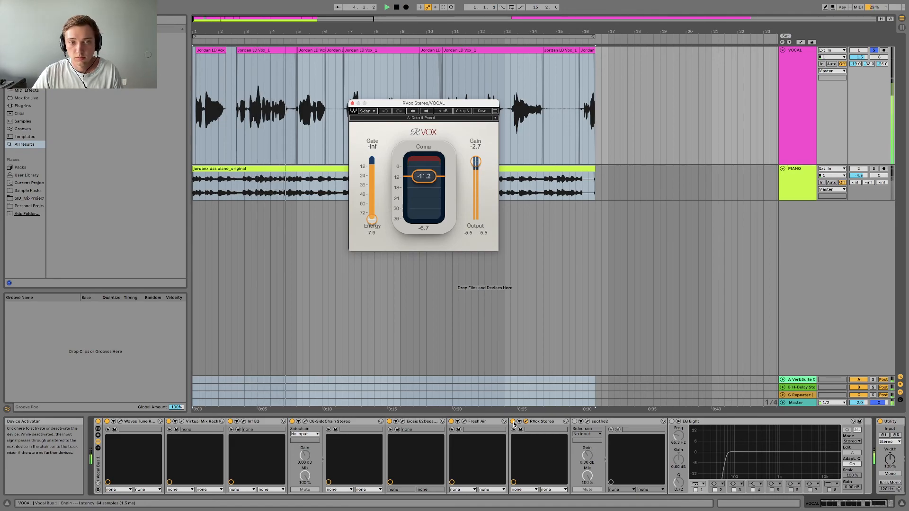
# Compare the vocal with RVox Stereo off and on during playback, leaving it active.
pyautogui.click(513, 421)
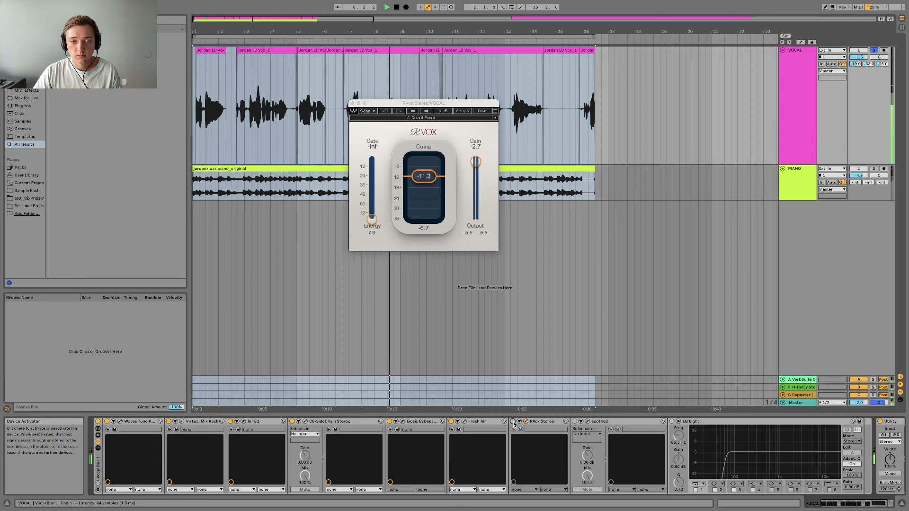
pyautogui.click(513, 422)
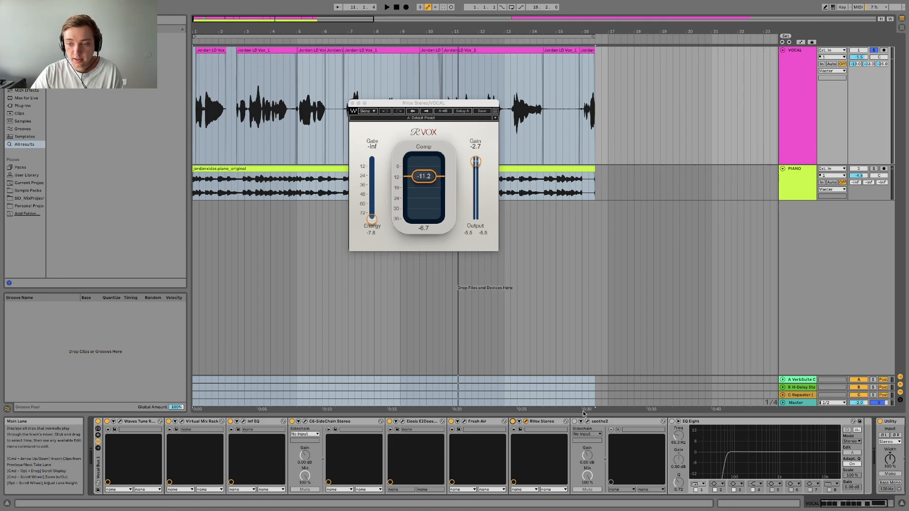
# Activate soothe2, close the RVox window, place the soothe2 window in clear view and play the vocal through it.
pyautogui.moveTo(847, 501); pyautogui.dragTo(858, 505)
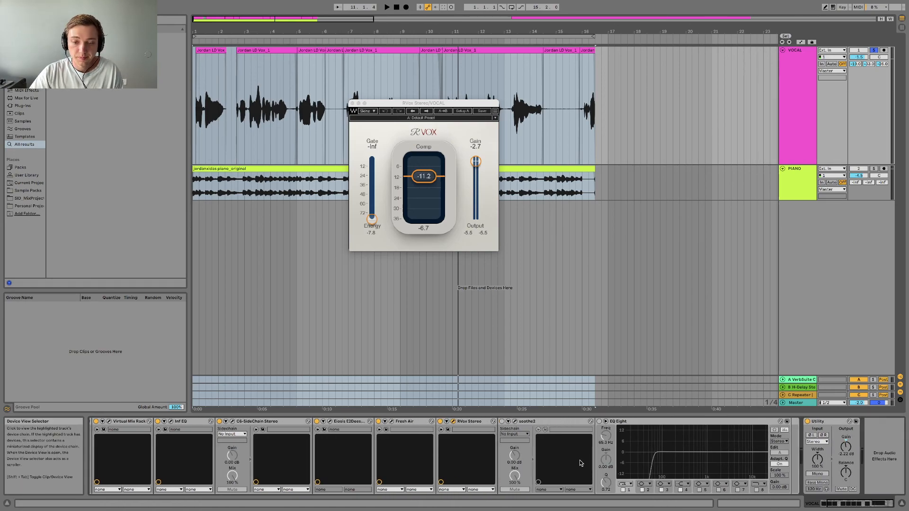
pyautogui.click(501, 421)
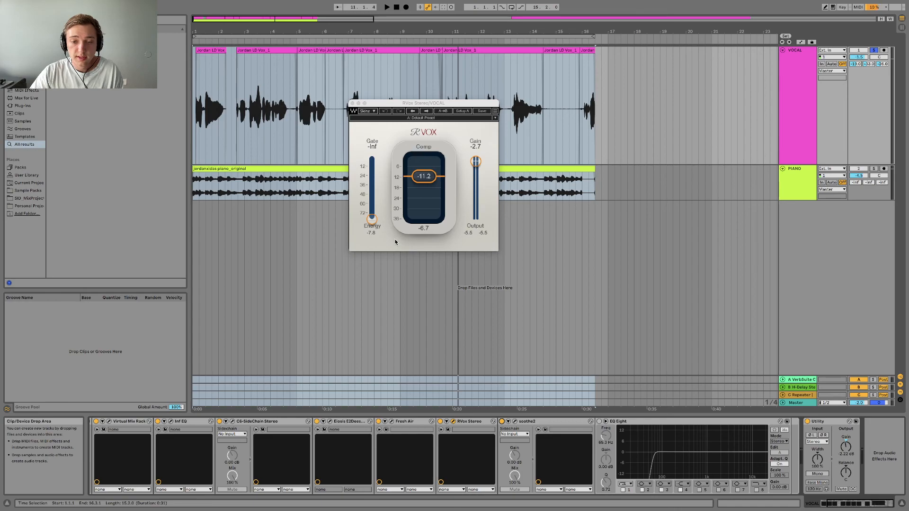
pyautogui.click(352, 103)
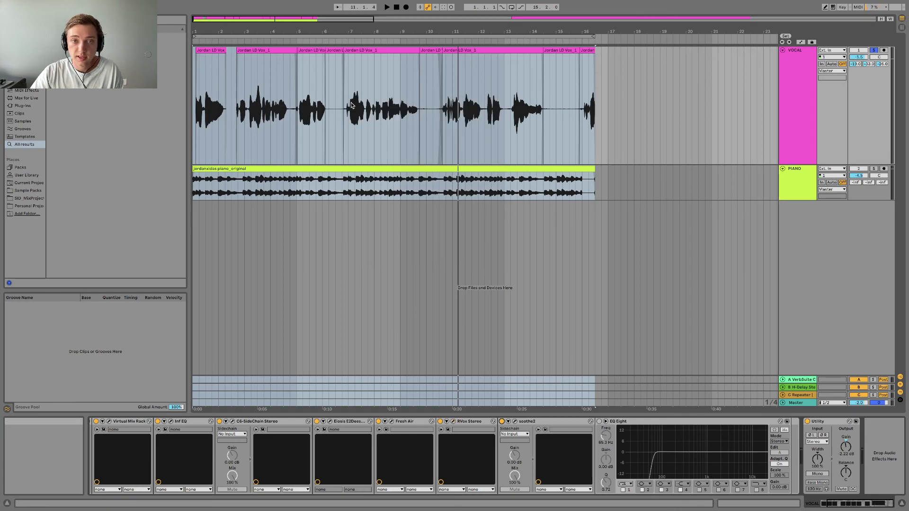
pyautogui.click(515, 421)
pyautogui.moveTo(329, 52); pyautogui.dragTo(484, 53)
pyautogui.press('space')
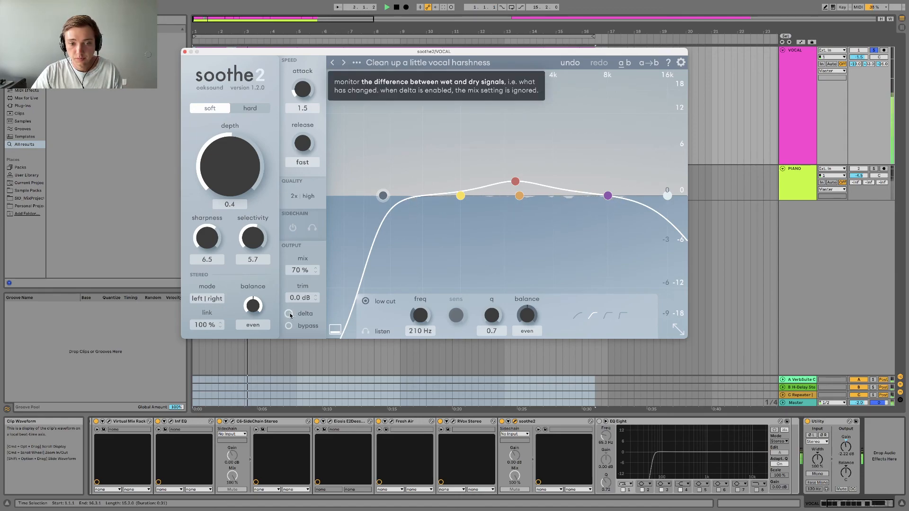
# Compare the vocal with soothe2 off and on during playback, leaving it active, and close its window.
pyautogui.click(502, 422)
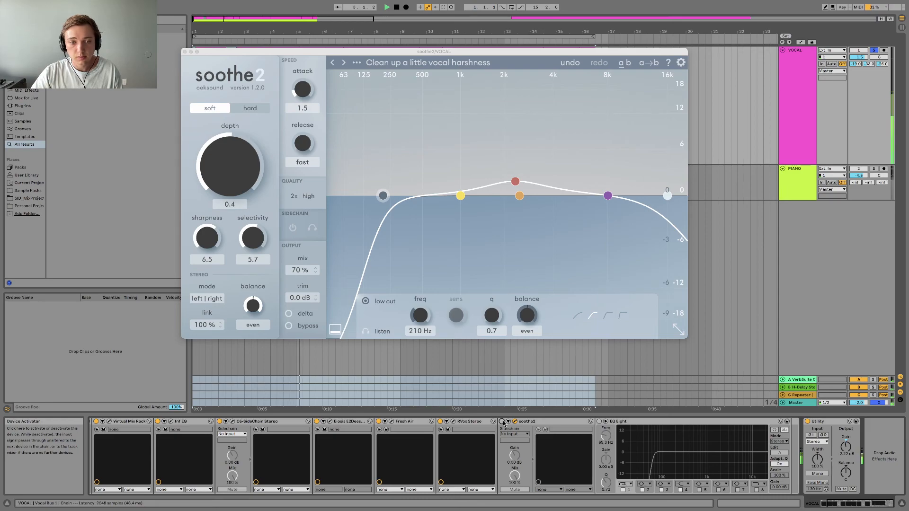
pyautogui.click(502, 421)
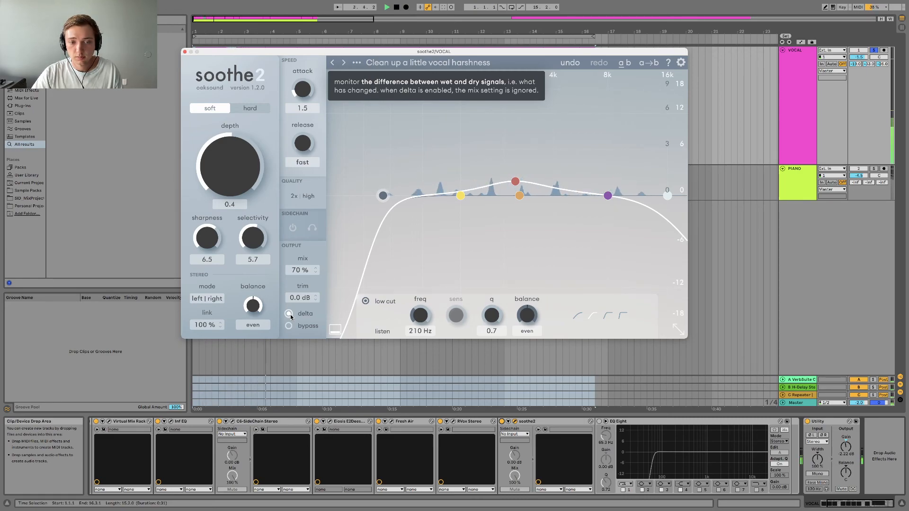
pyautogui.click(185, 51)
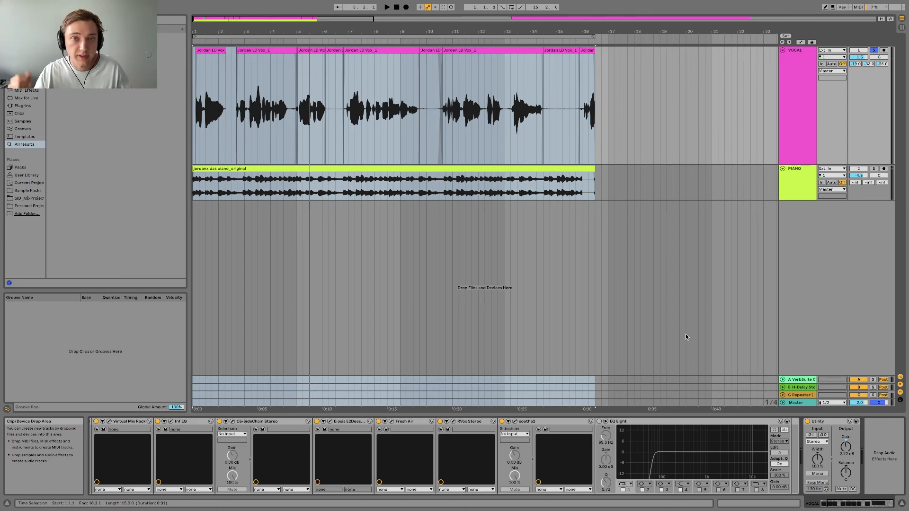
# Activate EQ Eight on the vocal, switch off its low-cut filter 1 and play the vocal without the cut.
pyautogui.click(599, 421)
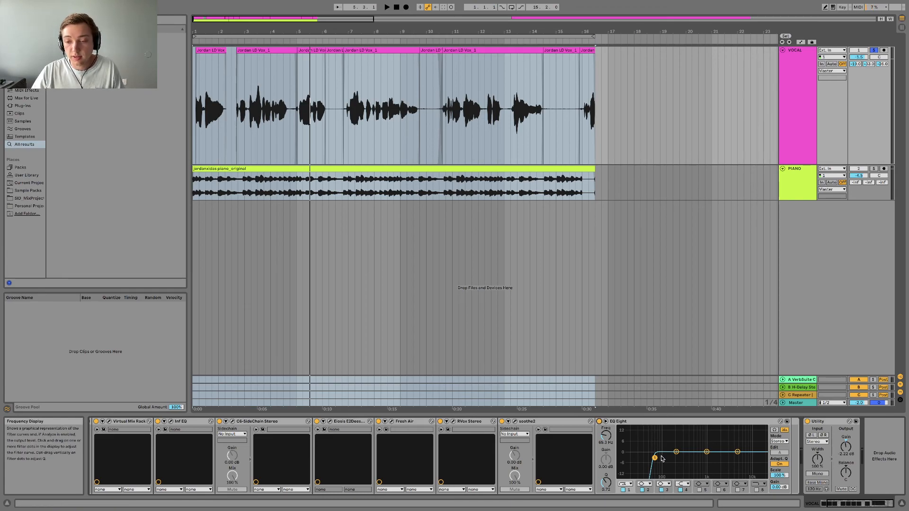
pyautogui.click(623, 491)
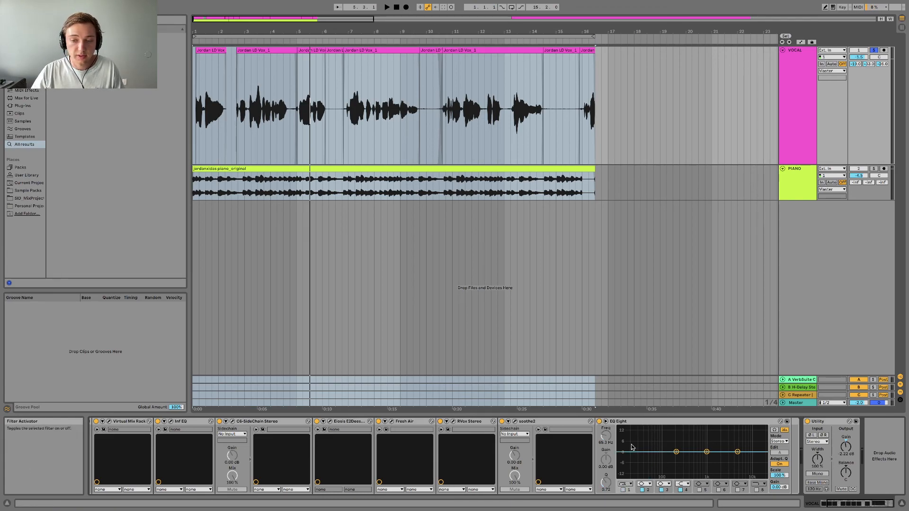
pyautogui.press('space')
pyautogui.press('space')
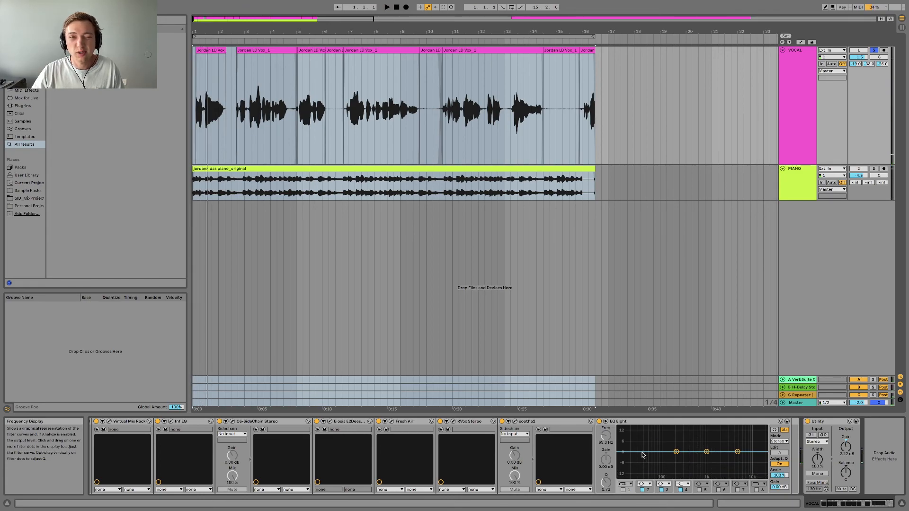
pyautogui.press('space')
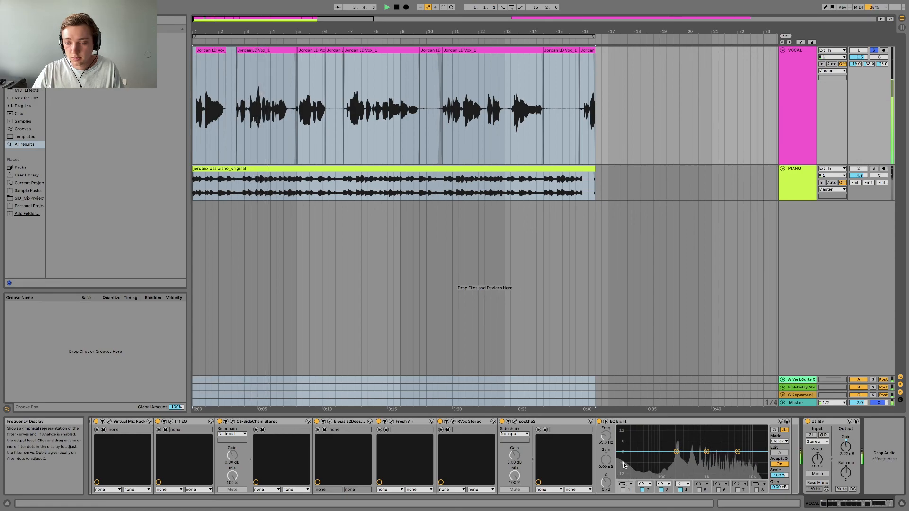
# Re-enable EQ Eight's filter 1 and raise its low-cut frequency to 88 Hz while the vocal plays.
pyautogui.click(623, 491)
pyautogui.press('space')
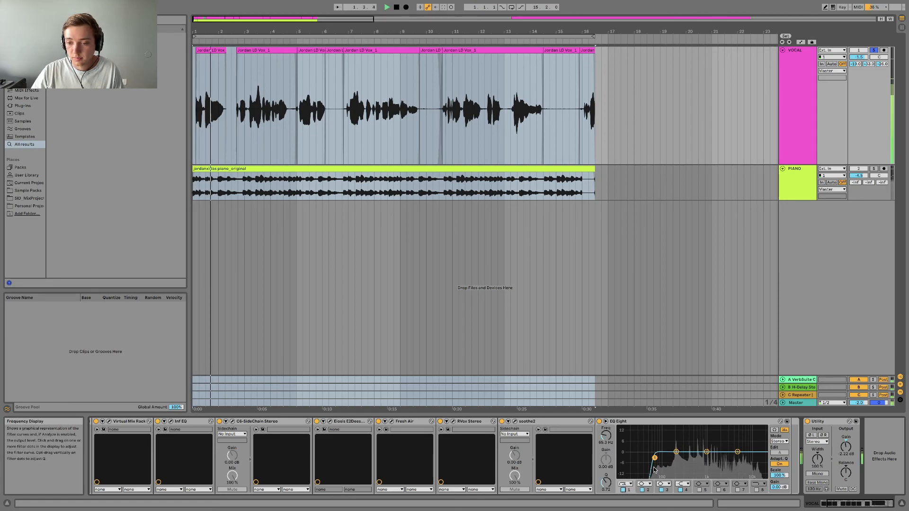
pyautogui.moveTo(654, 458); pyautogui.dragTo(660, 459)
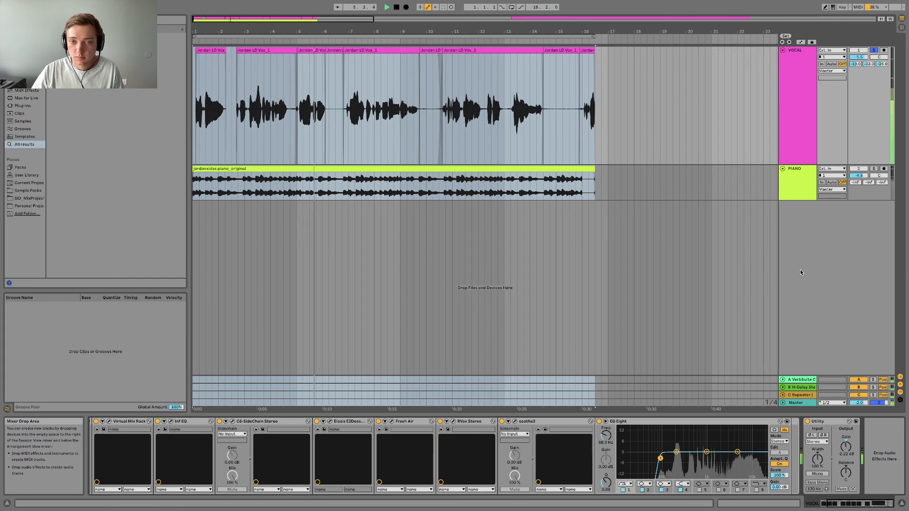
pyautogui.press('space')
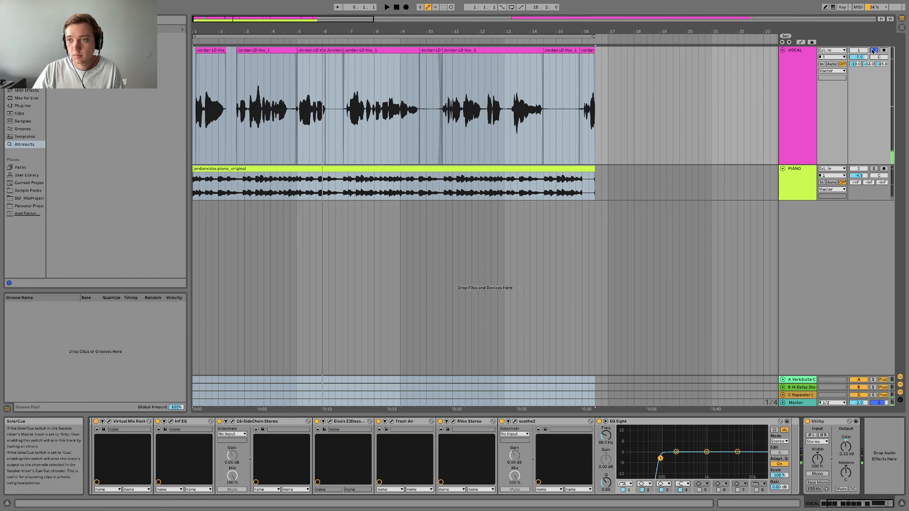
# Deactivate return tracks A, B and C and audition the dry vocal with the piano and then soloed.
pyautogui.click(873, 51)
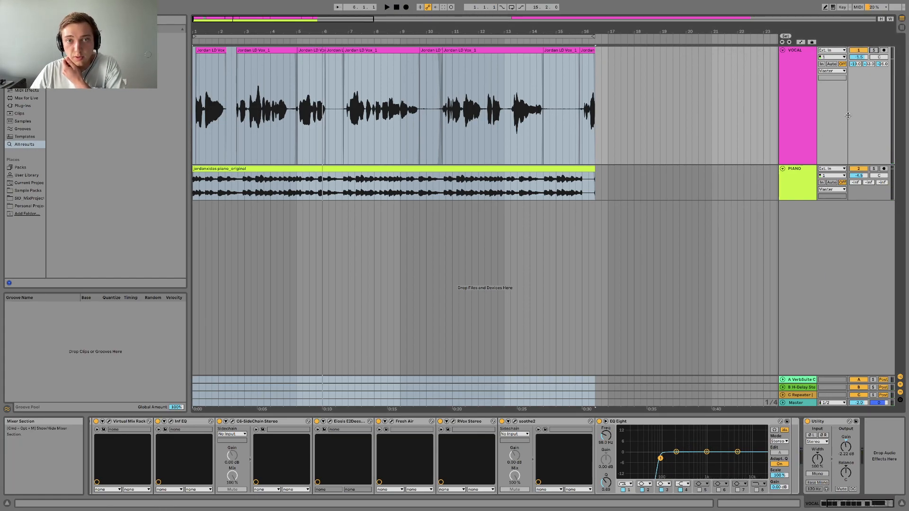
pyautogui.click(858, 379)
pyautogui.click(859, 387)
pyautogui.click(860, 395)
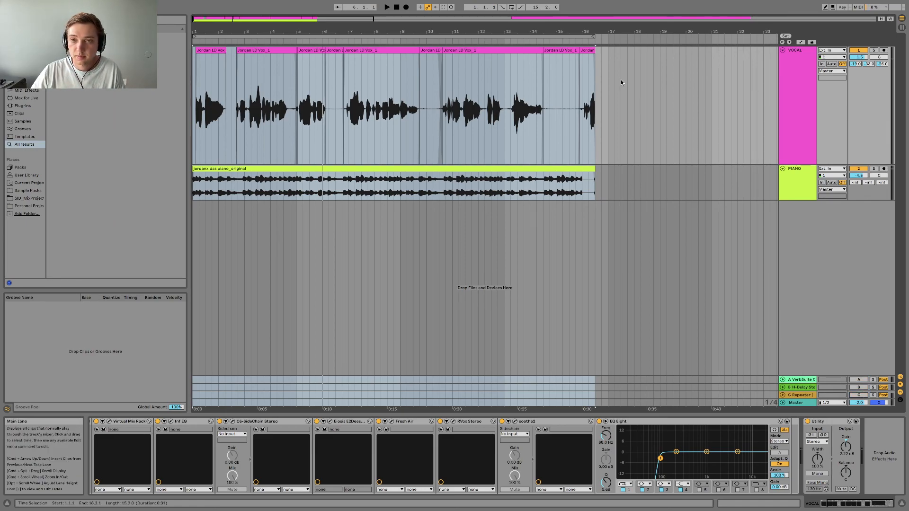
pyautogui.press('space')
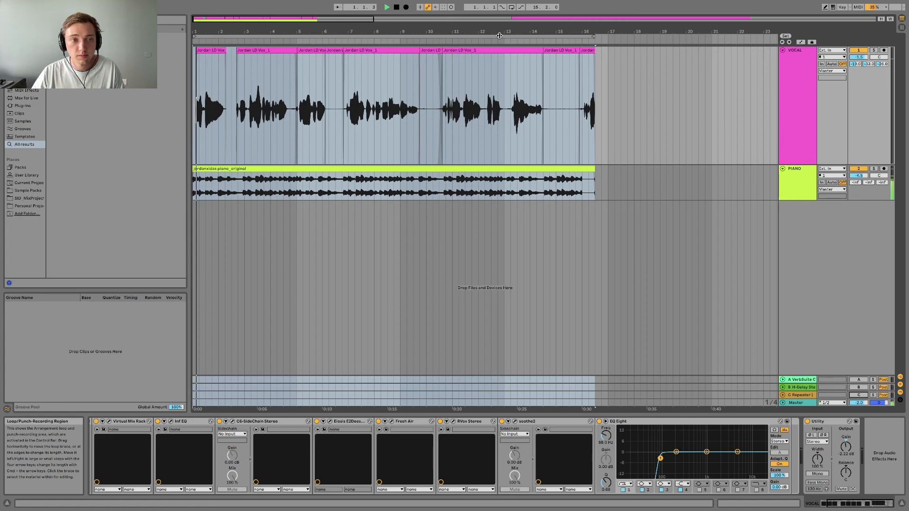
pyautogui.click(874, 51)
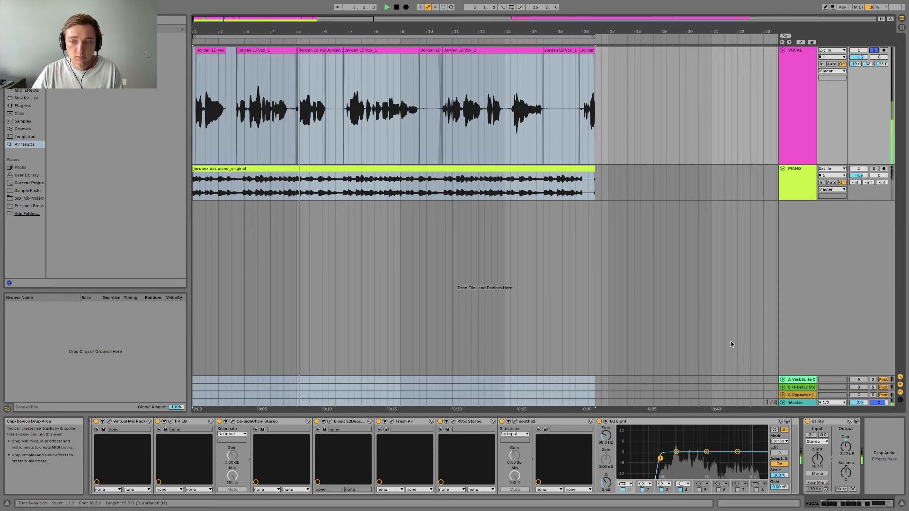
# Show the device chain of return track A and open VerbSuite Classics in clear view.
pyautogui.click(798, 380)
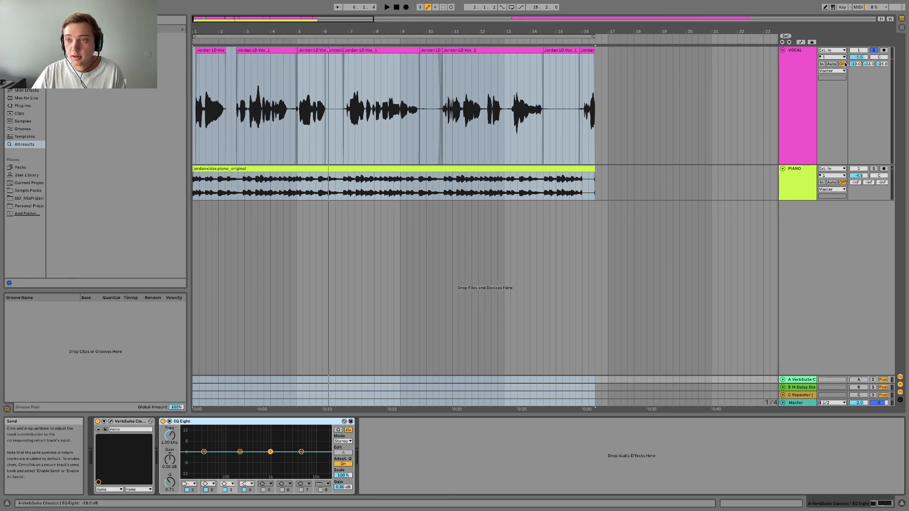
pyautogui.click(804, 62)
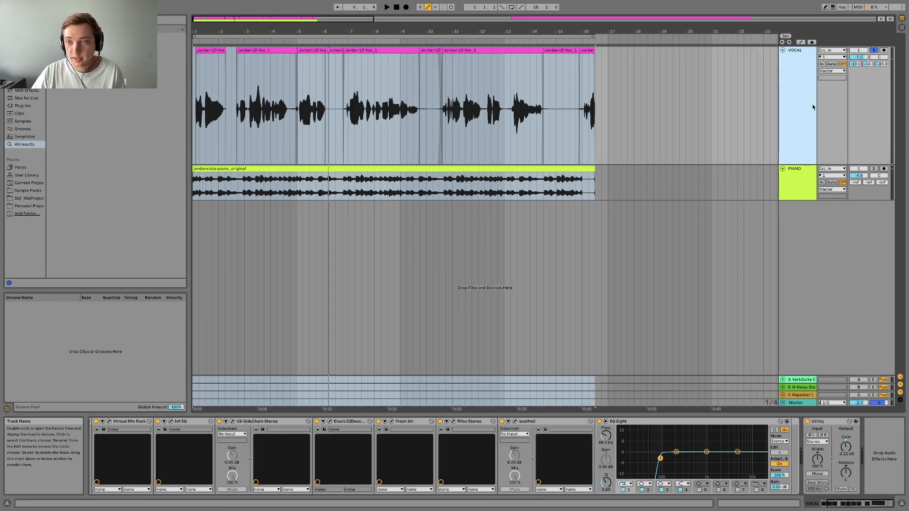
pyautogui.click(802, 380)
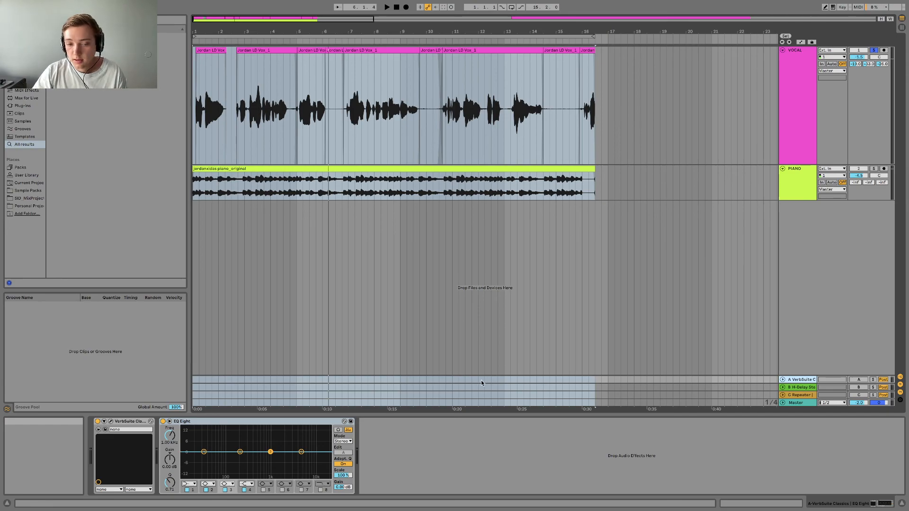
pyautogui.click(111, 421)
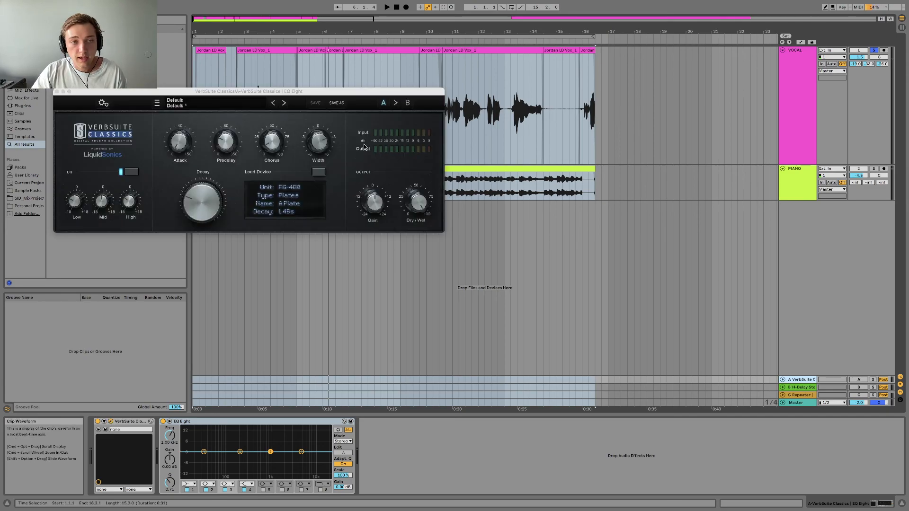
pyautogui.moveTo(281, 91); pyautogui.dragTo(534, 137)
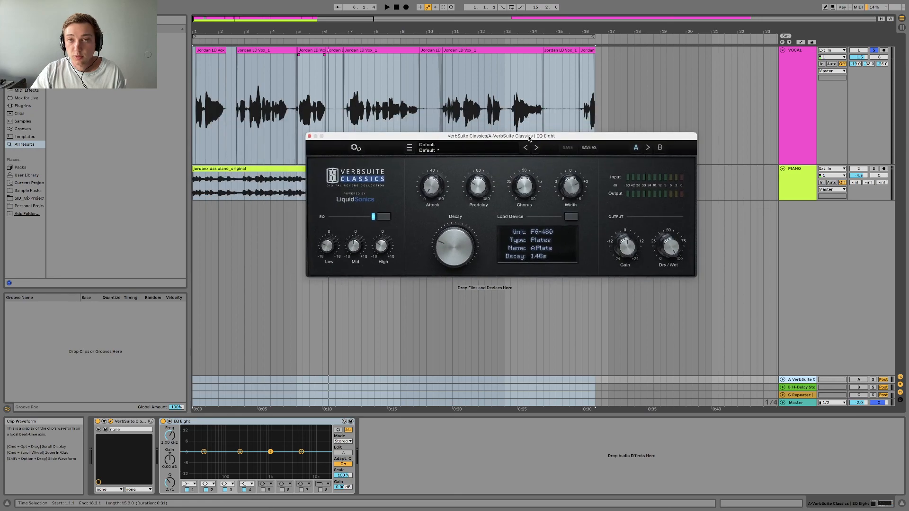
# Solo return track A, play the reverb signal on its own and examine the VerbSuite Classics settings.
pyautogui.click(873, 380)
pyautogui.press('space')
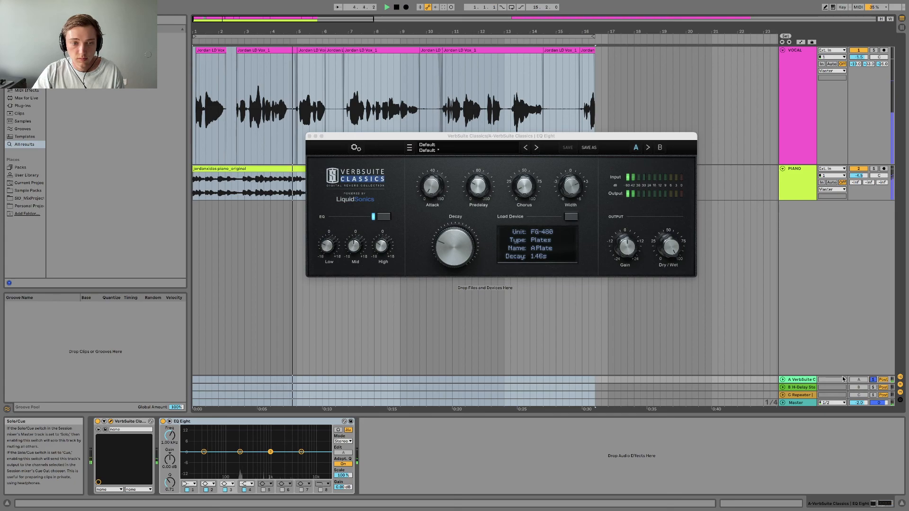
pyautogui.click(382, 247)
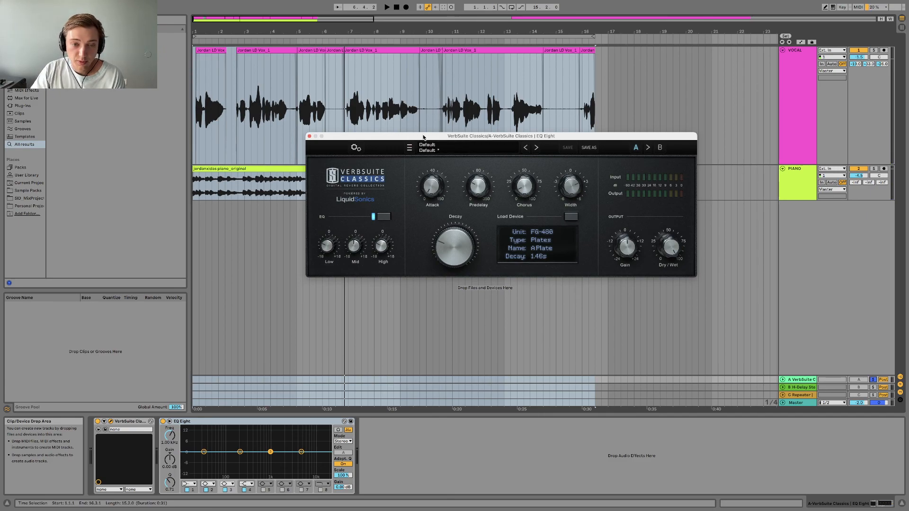
pyautogui.moveTo(423, 137); pyautogui.dragTo(417, 136)
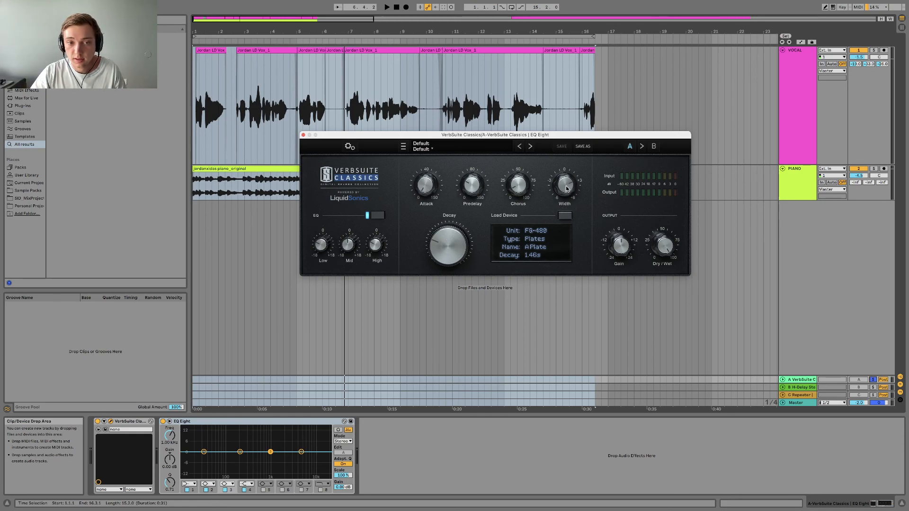
pyautogui.moveTo(519, 192)
pyautogui.moveTo(472, 192)
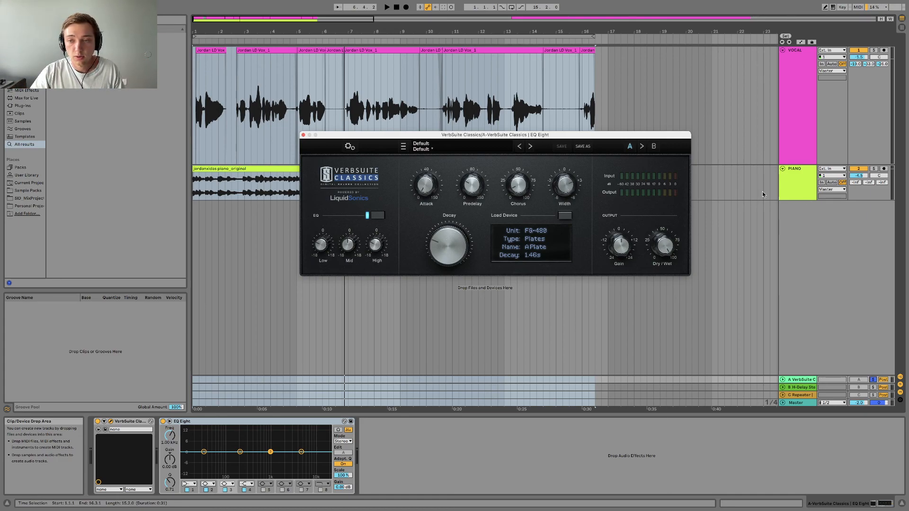
# Turn off return A's solo and play the mix, reactivating the reverb return to compare the vocal without and with it.
pyautogui.click(873, 381)
pyautogui.click(873, 381)
pyautogui.press('space')
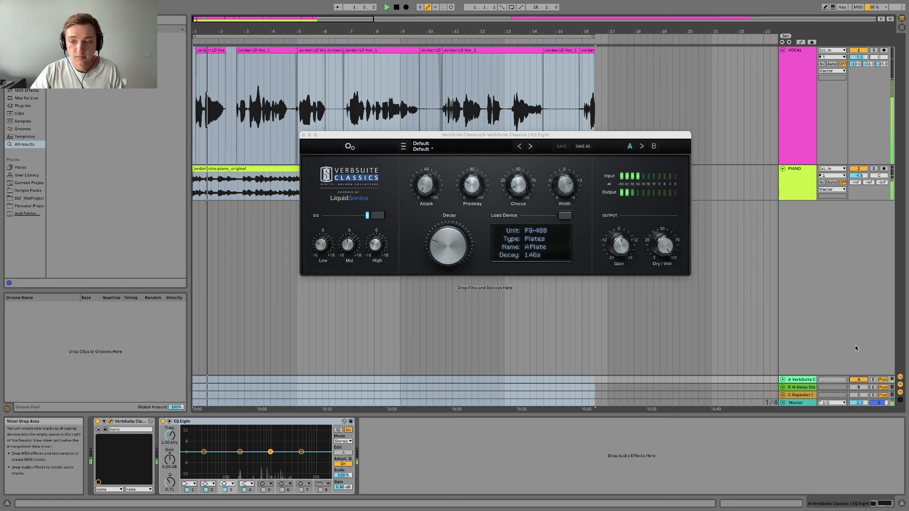
pyautogui.click(858, 379)
pyautogui.press('space')
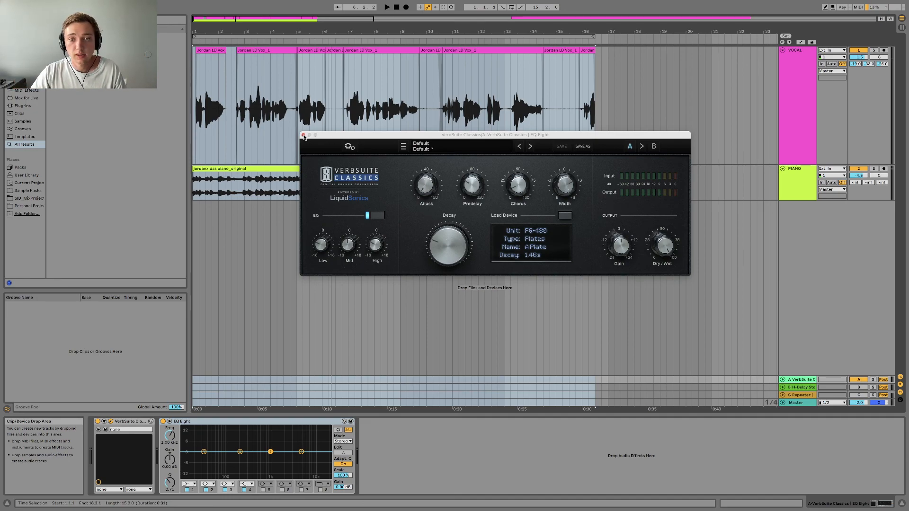
# Close the VerbSuite Classics window and open H-Delay Stereo on return track B.
pyautogui.moveTo(318, 136); pyautogui.dragTo(299, 136)
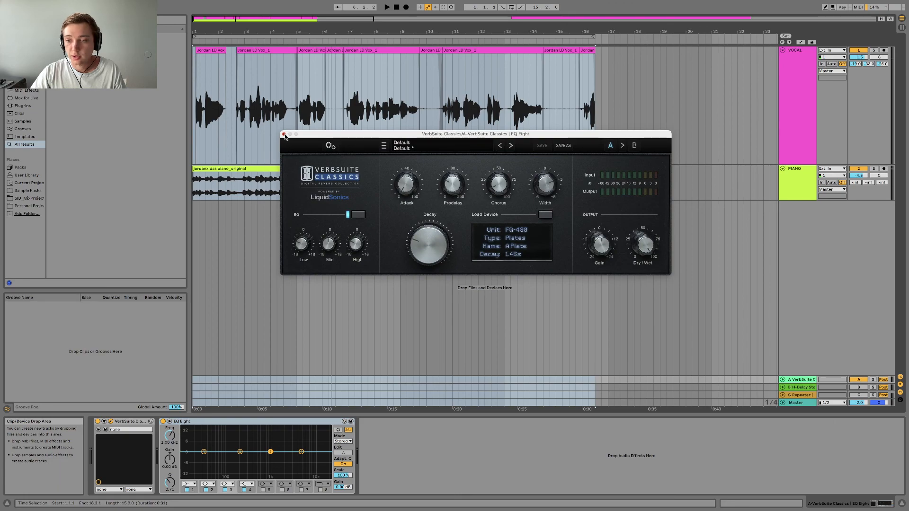
pyautogui.click(283, 135)
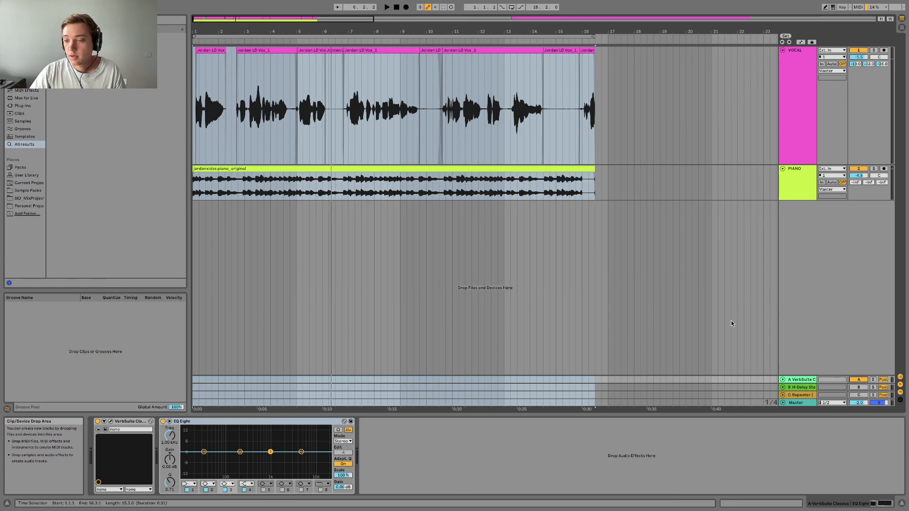
pyautogui.click(811, 389)
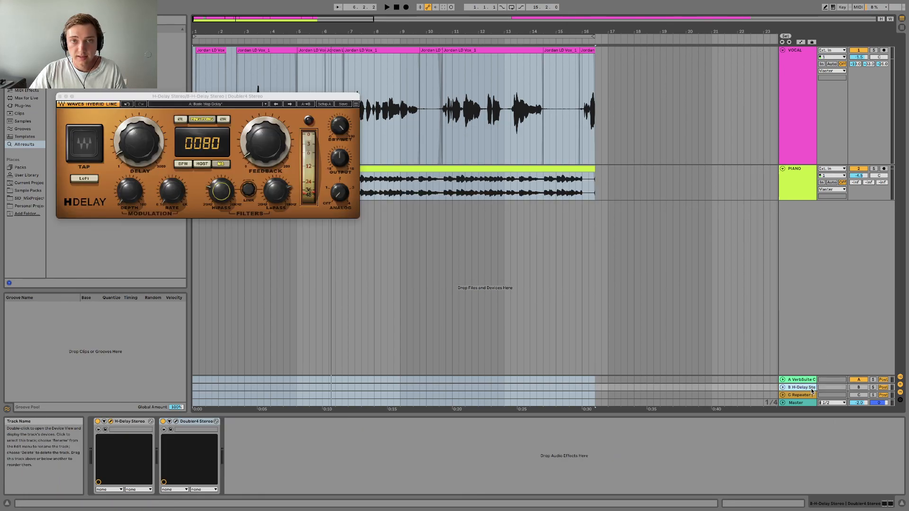
# Solo return track B and play the delayed vocal signal on its own.
pyautogui.click(873, 388)
pyautogui.press('space')
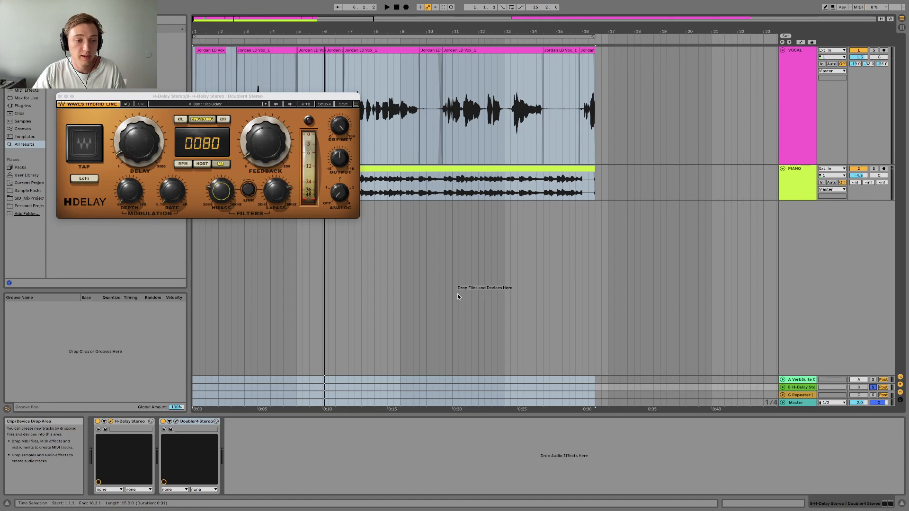
# Move the H-Delay window clear of the webcam area, open Doubler4 Stereo and place its window below H-Delay.
pyautogui.moveTo(203, 99); pyautogui.dragTo(452, 111)
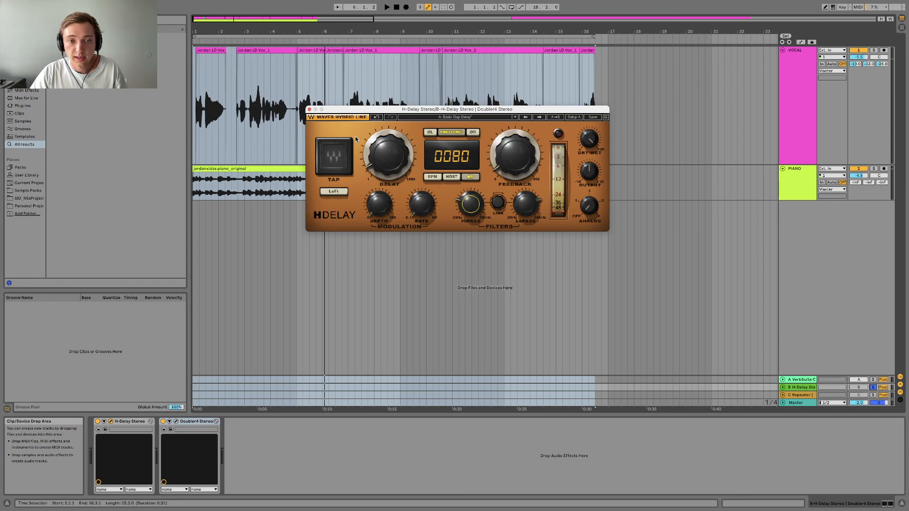
pyautogui.moveTo(377, 109); pyautogui.dragTo(372, 104)
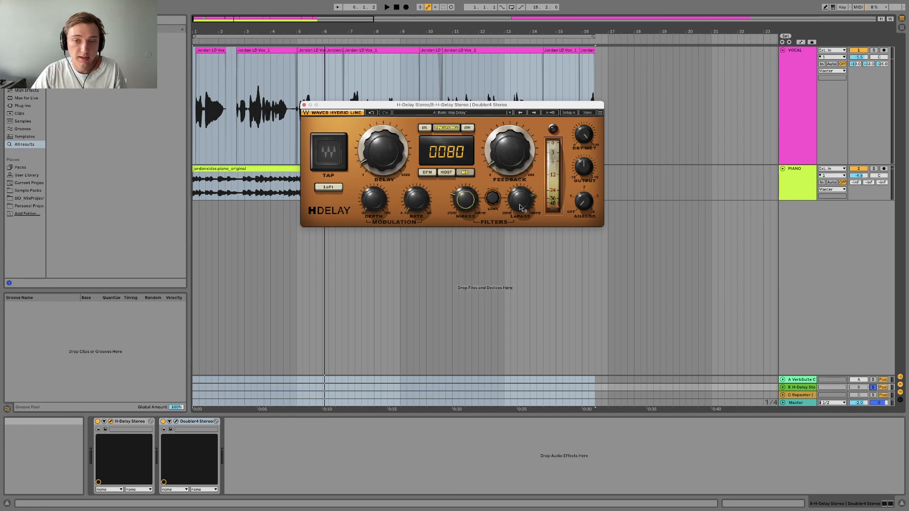
pyautogui.click(177, 422)
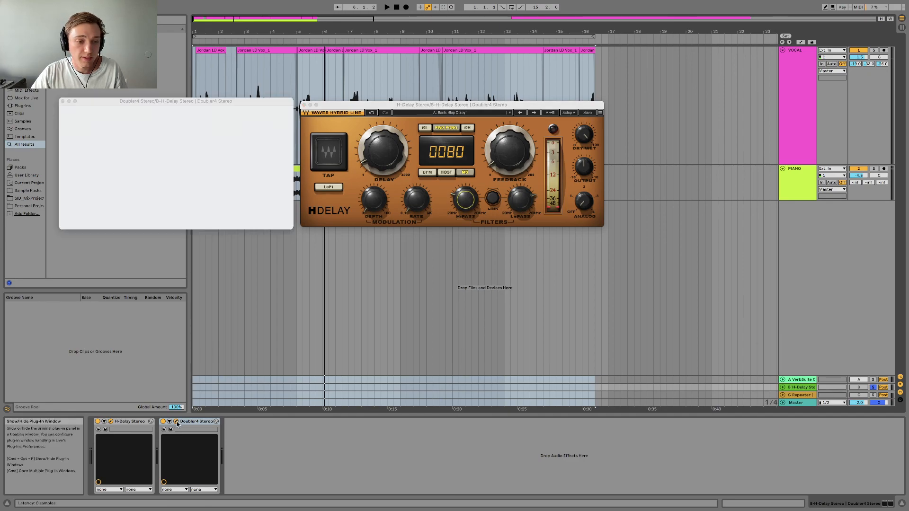
pyautogui.moveTo(174, 104); pyautogui.dragTo(432, 241)
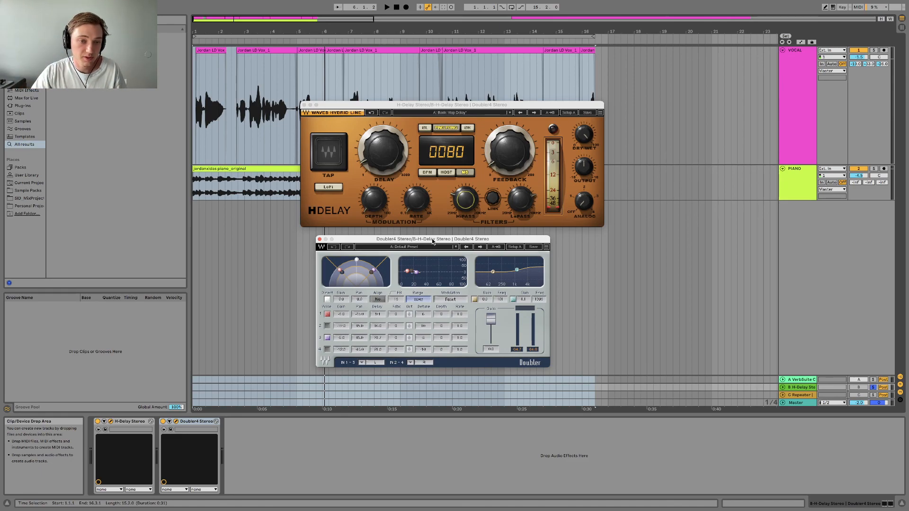
# Play the soloed delay return with Doubler4 bypassed, toggle H-Delay's ping-pong mode, and reactivate Doubler4 to compare the sound.
pyautogui.click(165, 429)
pyautogui.press('space')
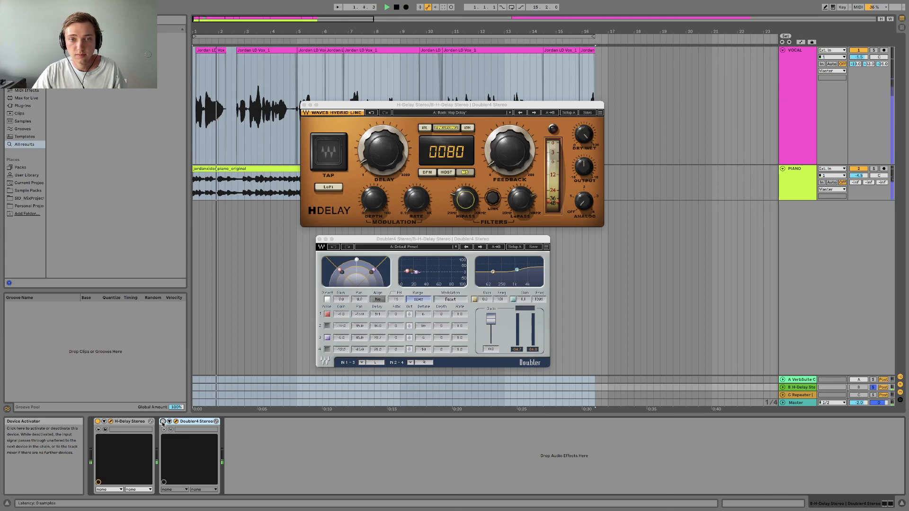
pyautogui.click(448, 128)
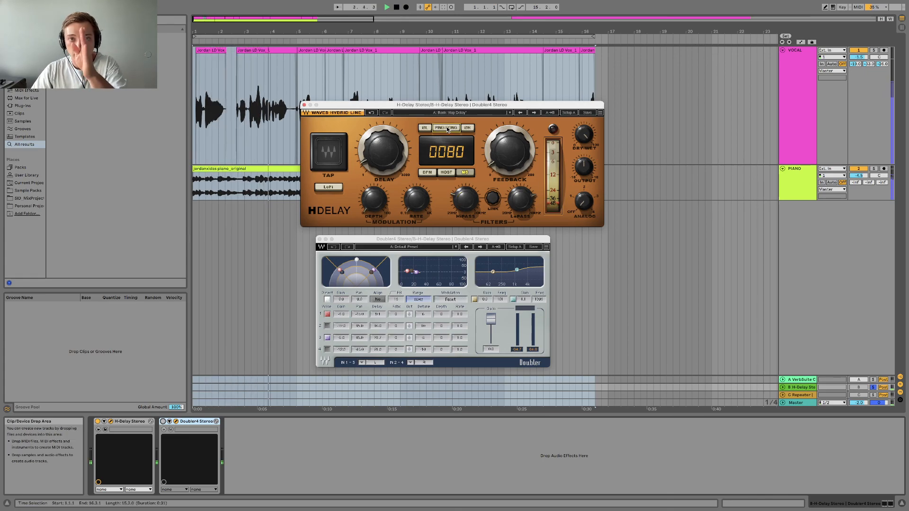
pyautogui.click(448, 128)
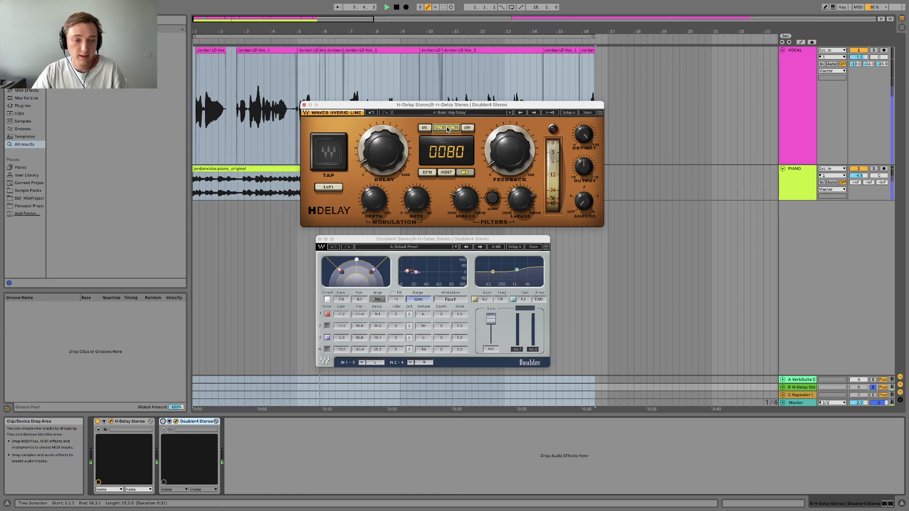
pyautogui.click(163, 422)
pyautogui.press('space')
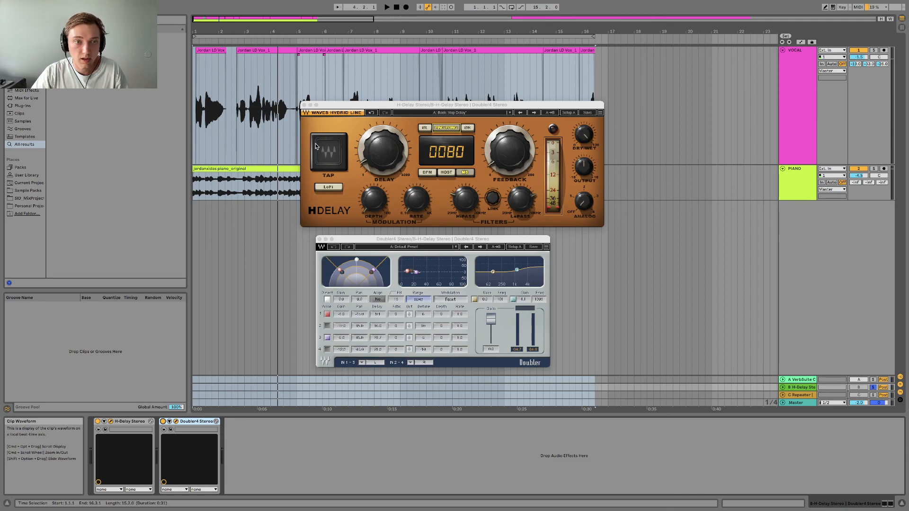
# Close the H-Delay and Doubler4 windows and turn off return track B's solo.
pyautogui.click(304, 103)
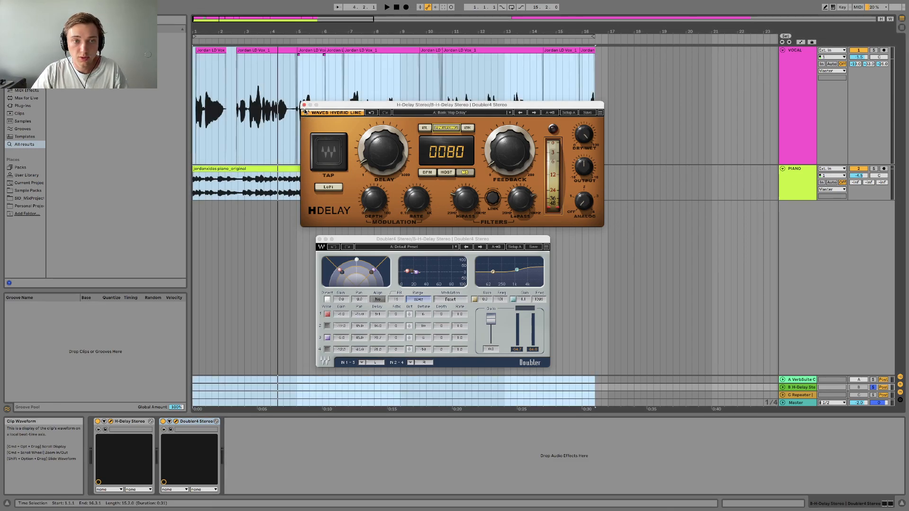
pyautogui.click(304, 105)
pyautogui.click(319, 239)
pyautogui.press('space')
pyautogui.click(872, 387)
# Play the mix while switching returns A and B off and on to compare the vocal without and with reverb and delay.
pyautogui.click(858, 387)
pyautogui.press('space')
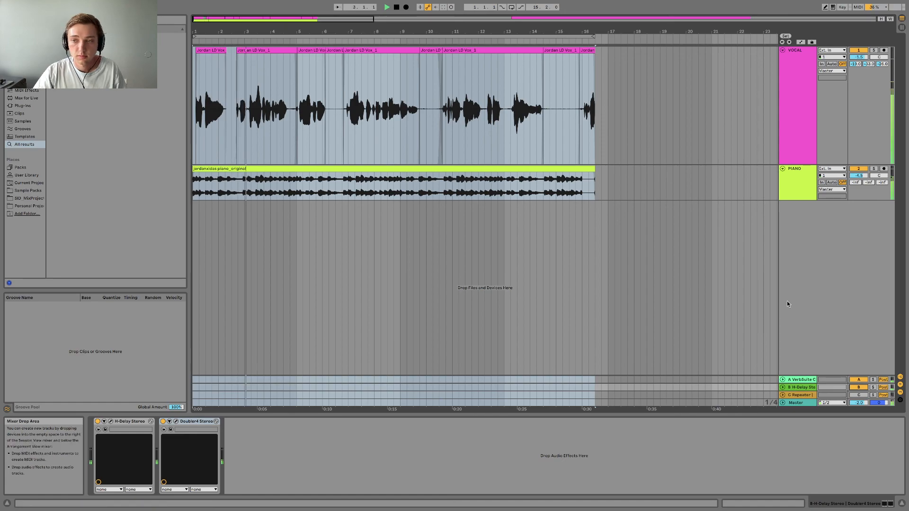
pyautogui.click(858, 380)
pyautogui.click(859, 387)
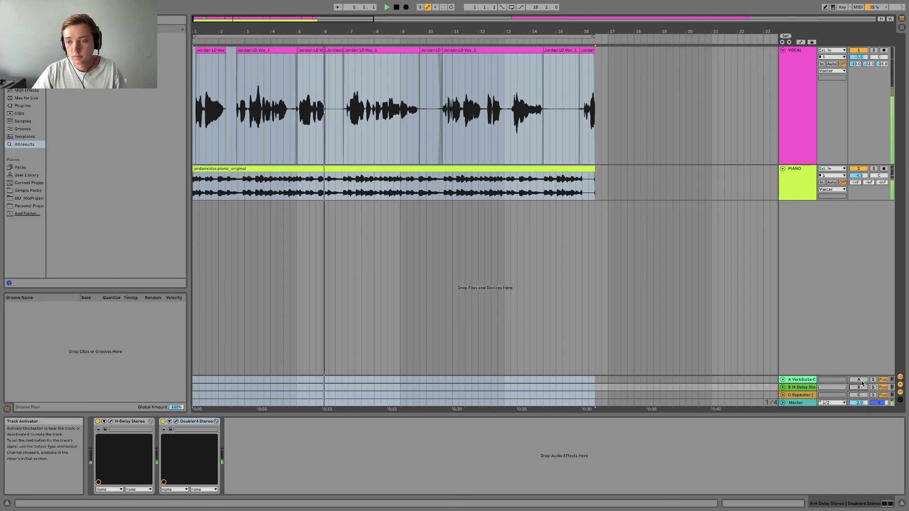
pyautogui.click(861, 380)
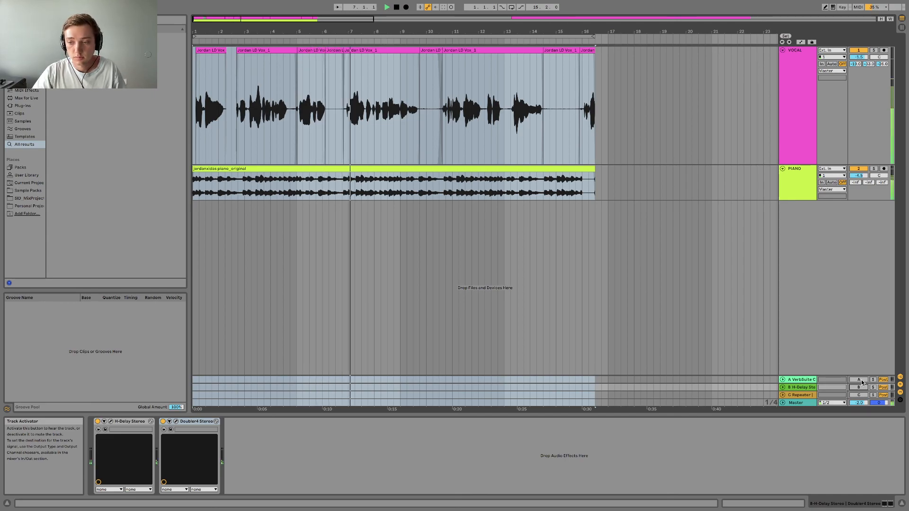
pyautogui.click(863, 392)
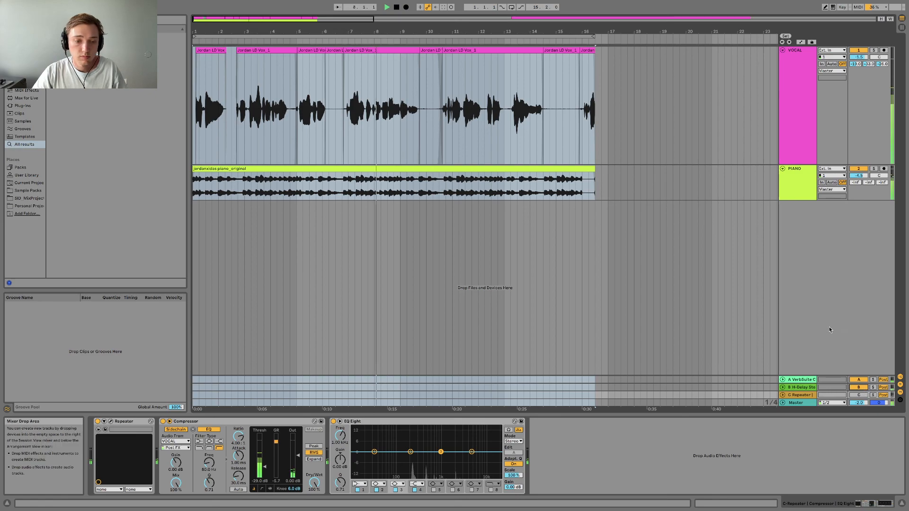
pyautogui.click(858, 387)
pyautogui.press('space')
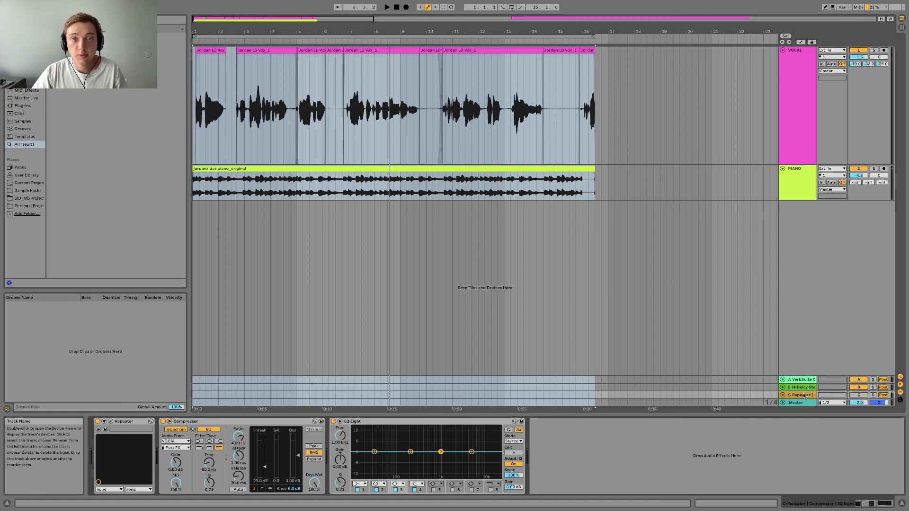
# Activate return track C, examine the Repeater delay's settings and close its window.
pyautogui.click(859, 395)
pyautogui.click(801, 397)
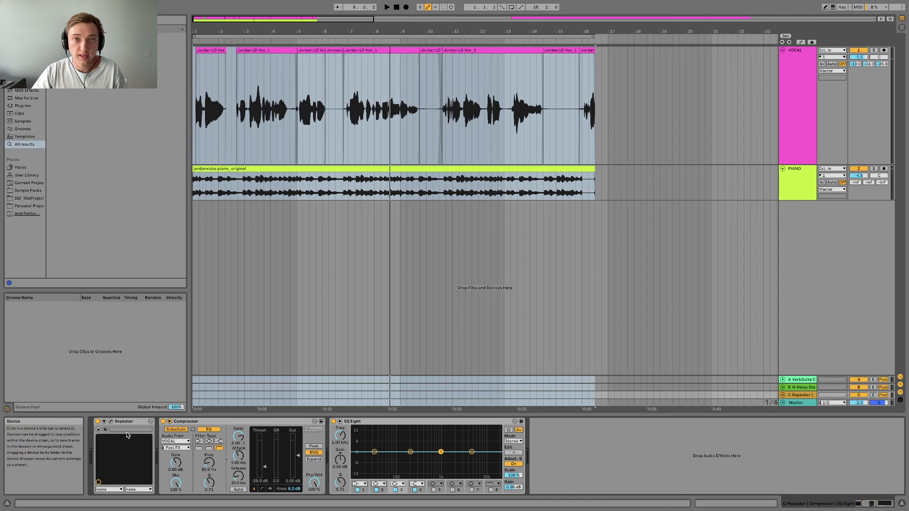
pyautogui.click(111, 422)
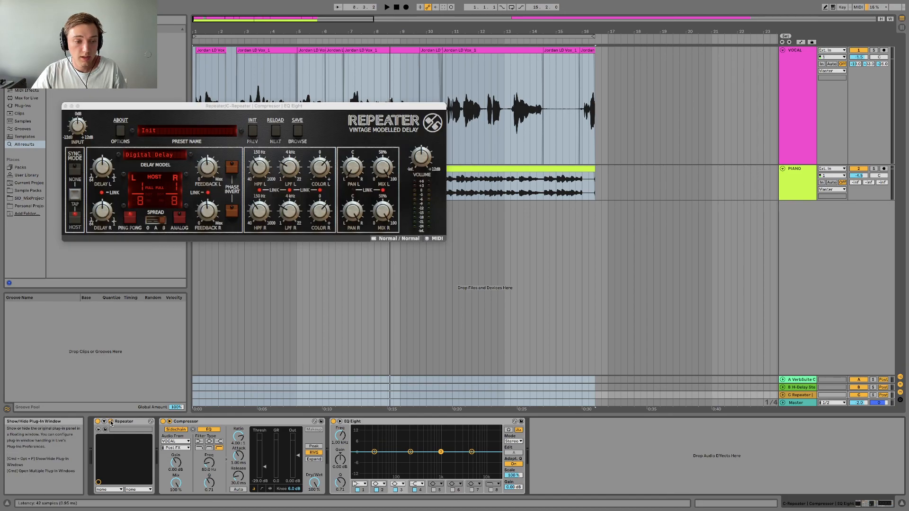
pyautogui.moveTo(252, 112); pyautogui.dragTo(475, 114)
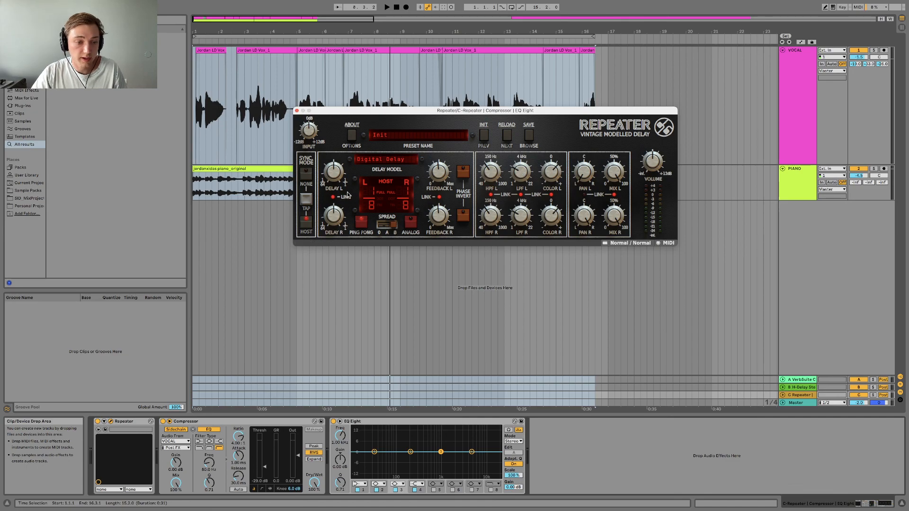
pyautogui.click(297, 111)
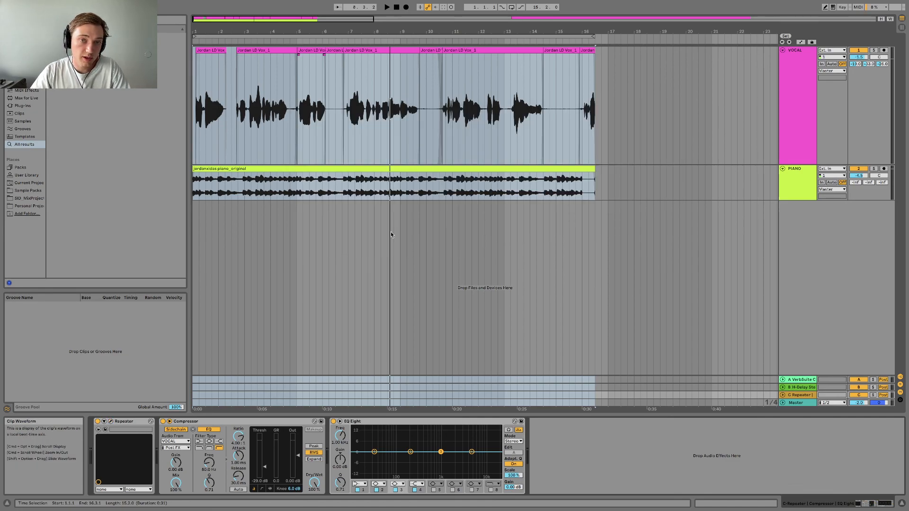
# Delete the Compressor from return track C and audition the VOCAL track soloed together with that return.
pyautogui.click(246, 422)
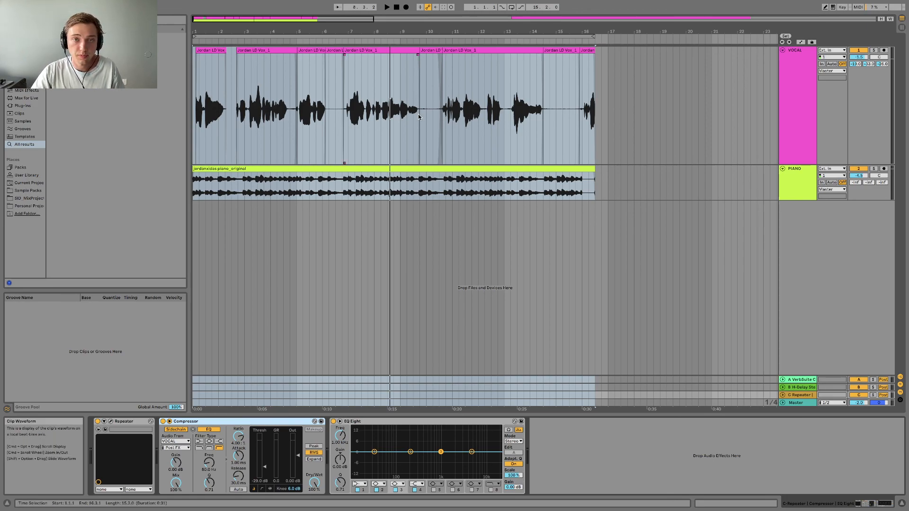
pyautogui.press('Delete')
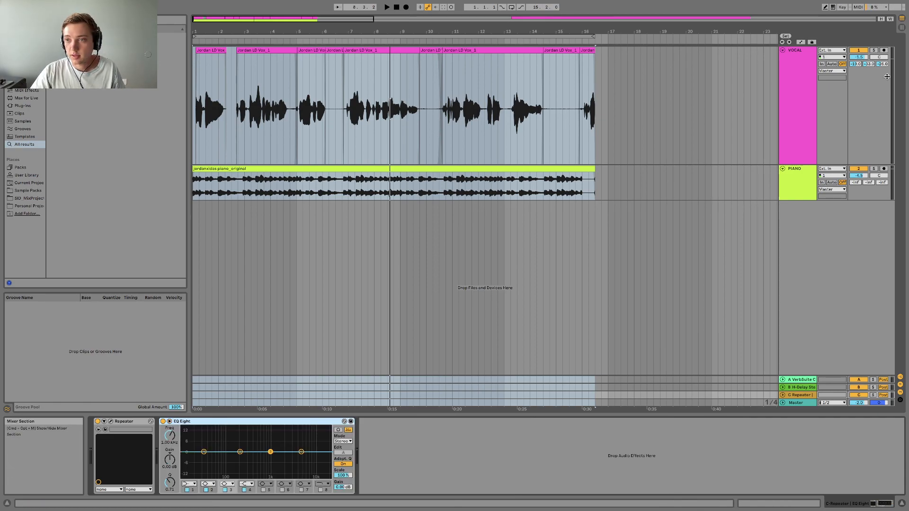
pyautogui.click(874, 51)
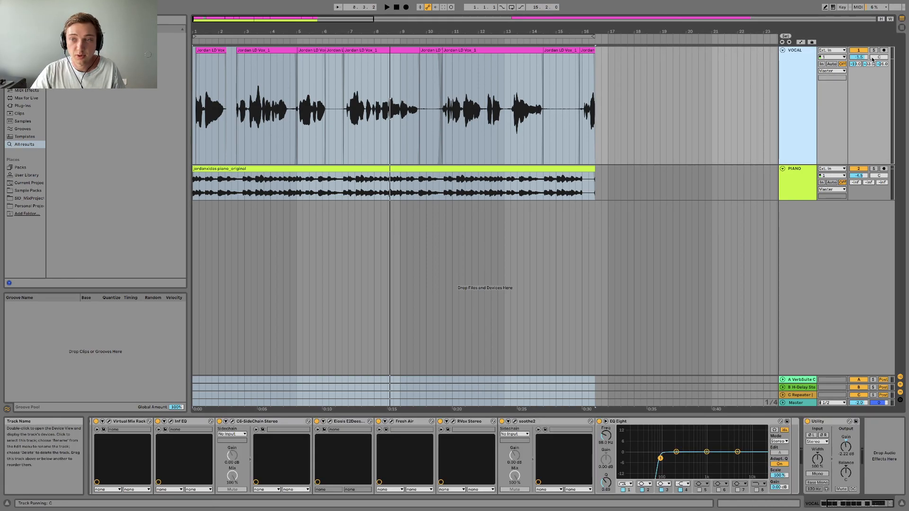
pyautogui.click(874, 50)
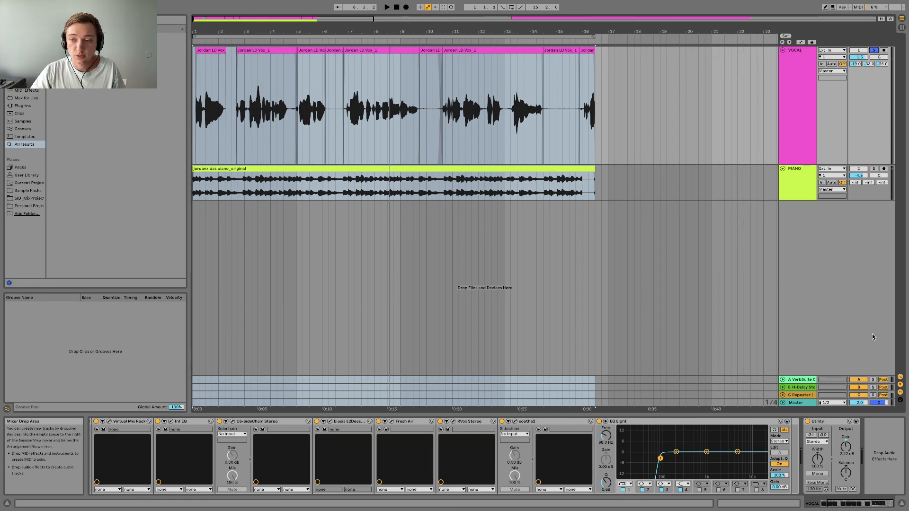
pyautogui.click(873, 395)
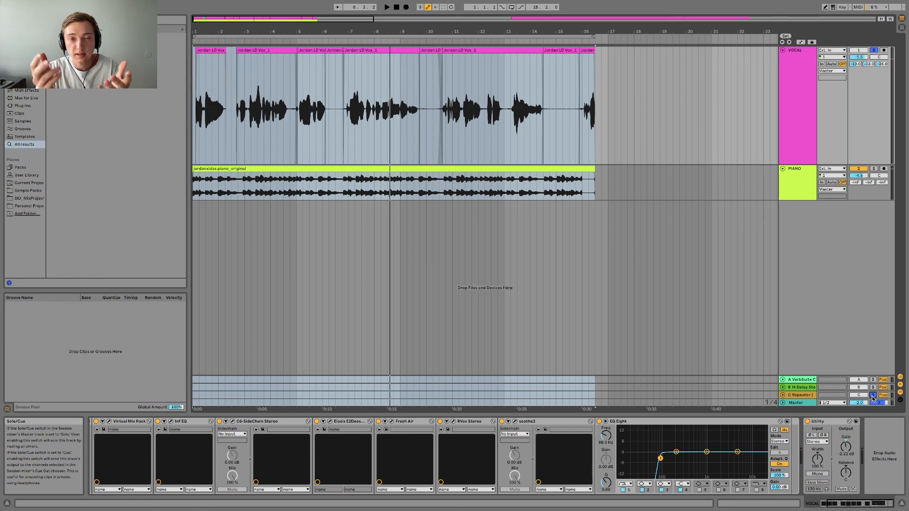
pyautogui.click(807, 396)
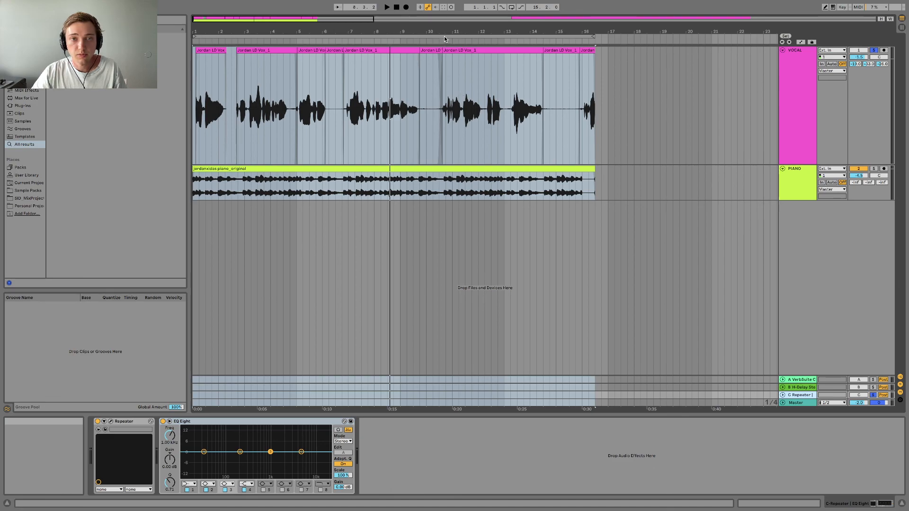
pyautogui.press('space')
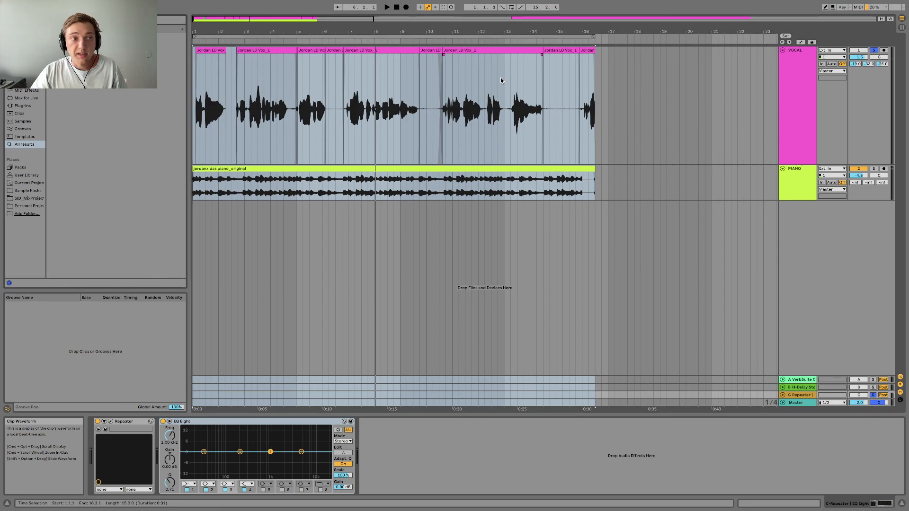
# Search the browser for "comp", add a Compressor to return track C and place it between Repeater and EQ Eight.
pyautogui.press('super+f')
pyautogui.write('comp')
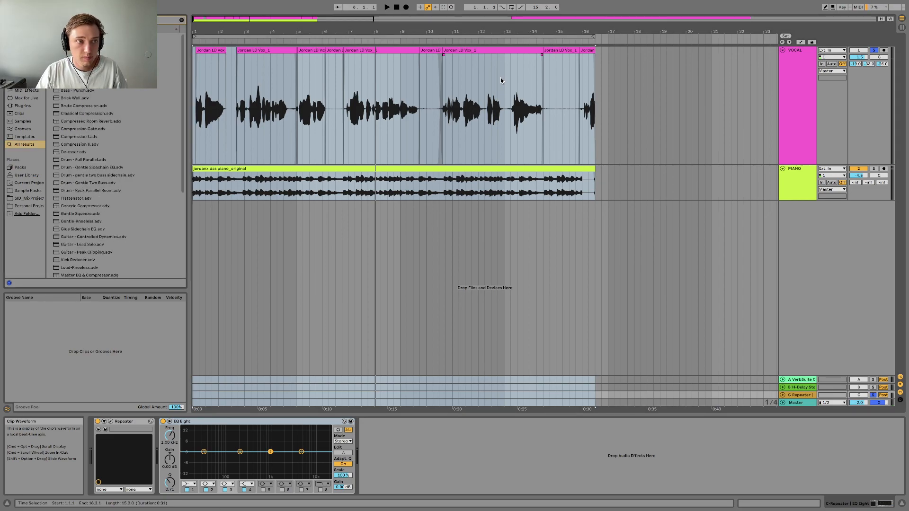
pyautogui.press('Down')
pyautogui.press('Return')
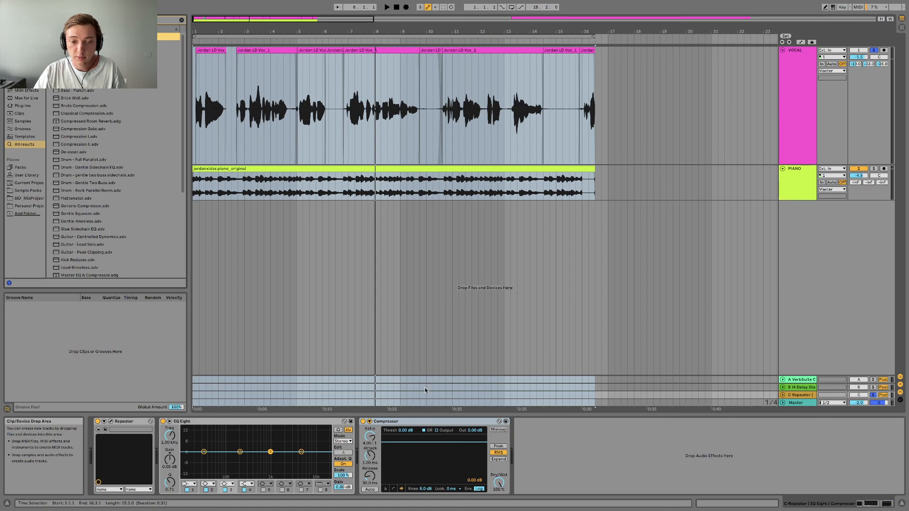
pyautogui.moveTo(159, 456); pyautogui.dragTo(161, 455)
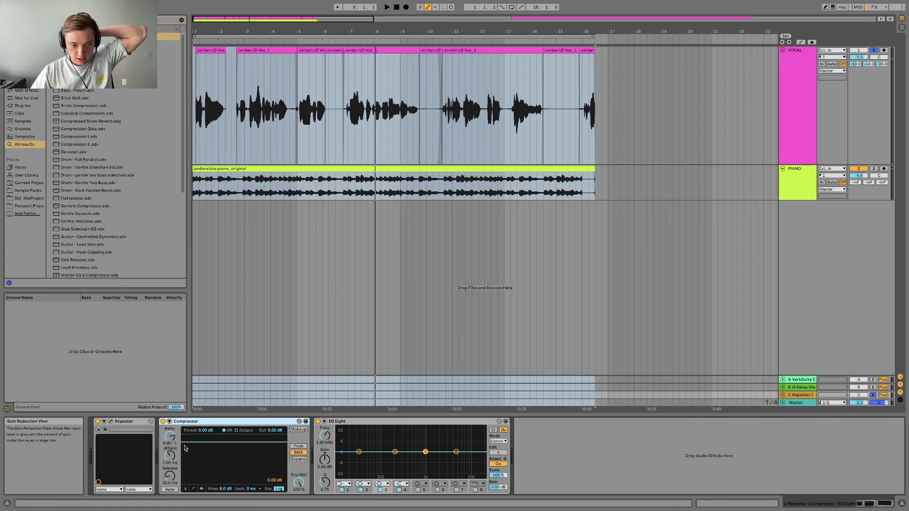
# Enable the Compressor's external sidechain with VOCAL as its source and switch the device to the compact slider view.
pyautogui.click(169, 421)
pyautogui.click(176, 429)
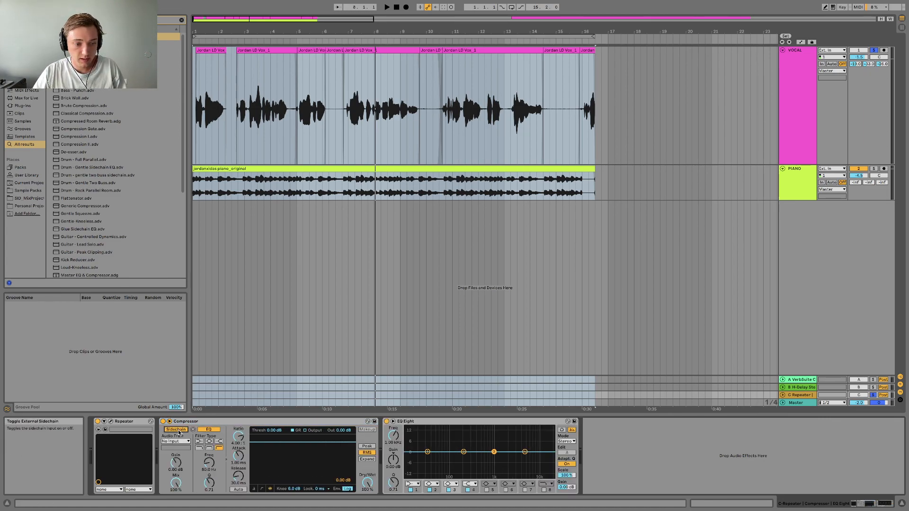
pyautogui.click(176, 442)
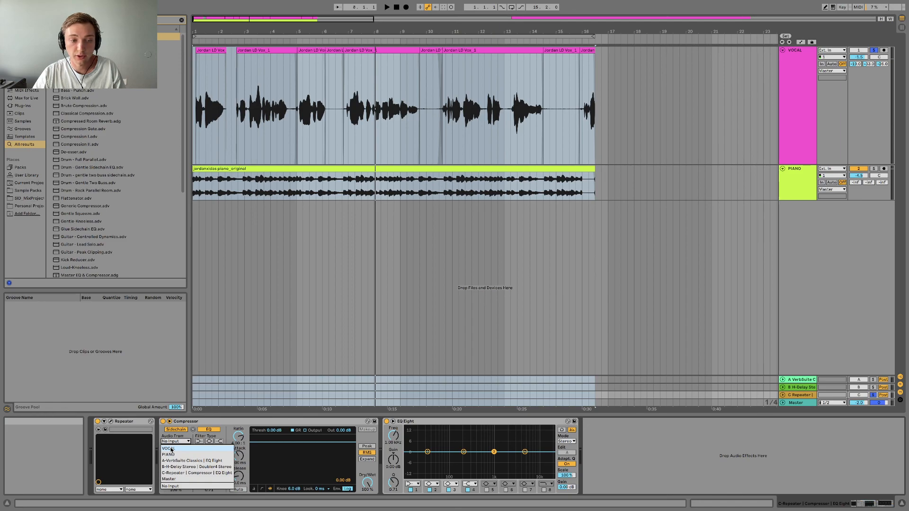
pyautogui.click(169, 448)
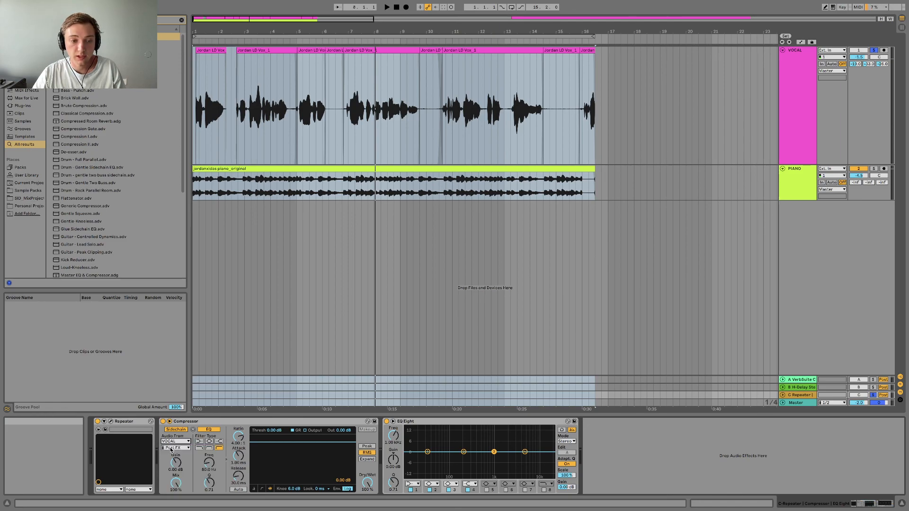
pyautogui.click(262, 489)
pyautogui.click(254, 489)
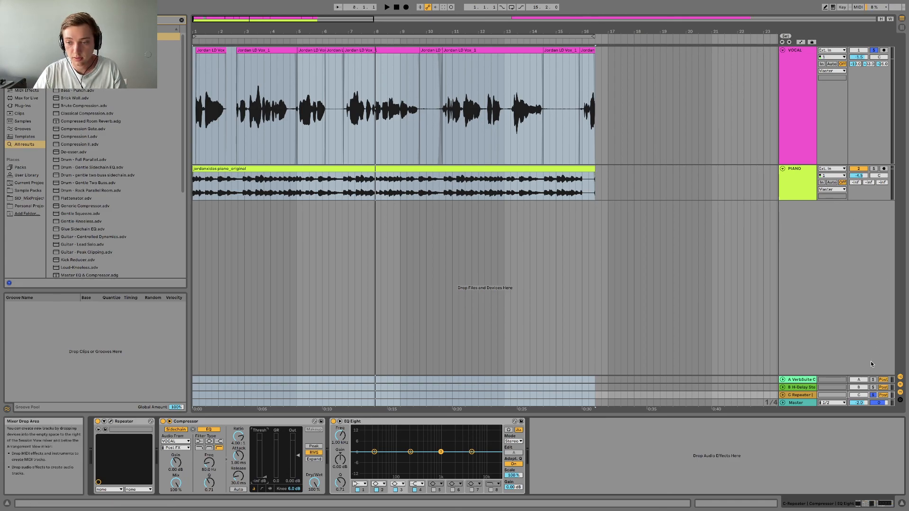
# Solo return track C alone and, during playback, set its Compressor's threshold to about -38 dB and release to about 13 ms.
pyautogui.click(873, 395)
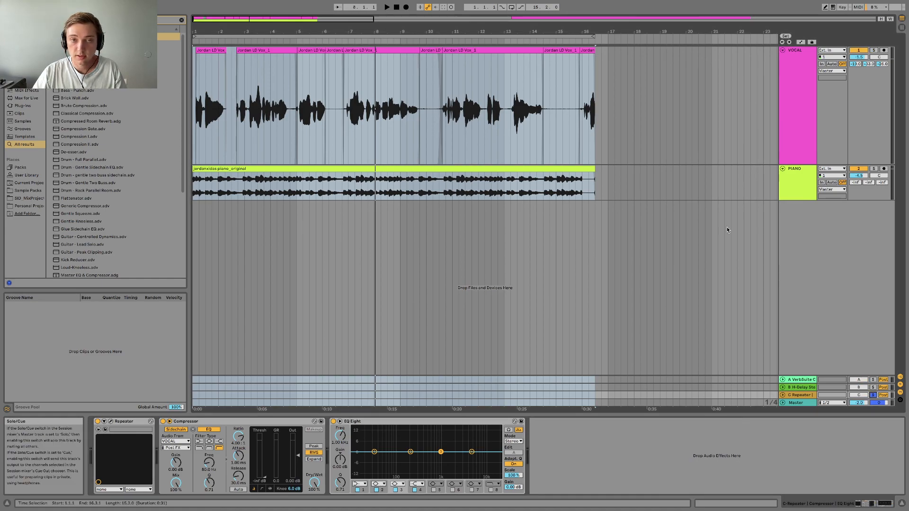
pyautogui.press('space')
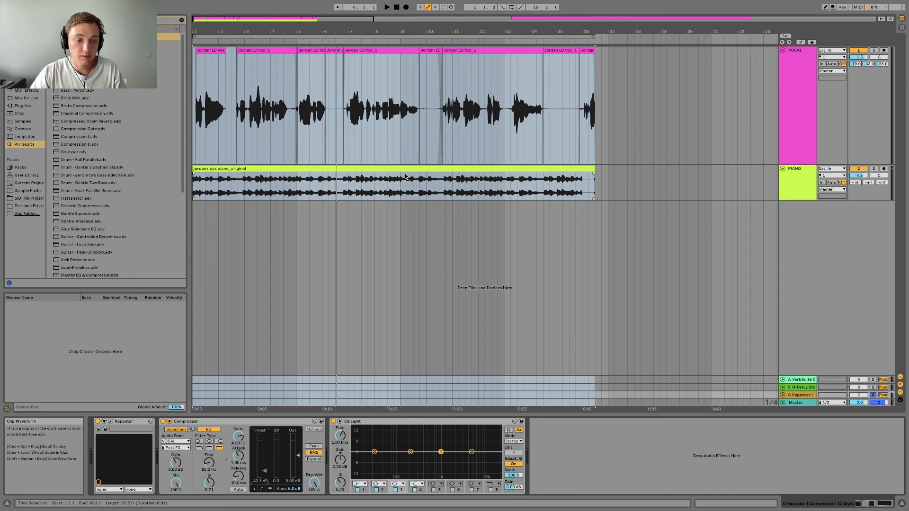
pyautogui.moveTo(264, 470); pyautogui.dragTo(264, 469)
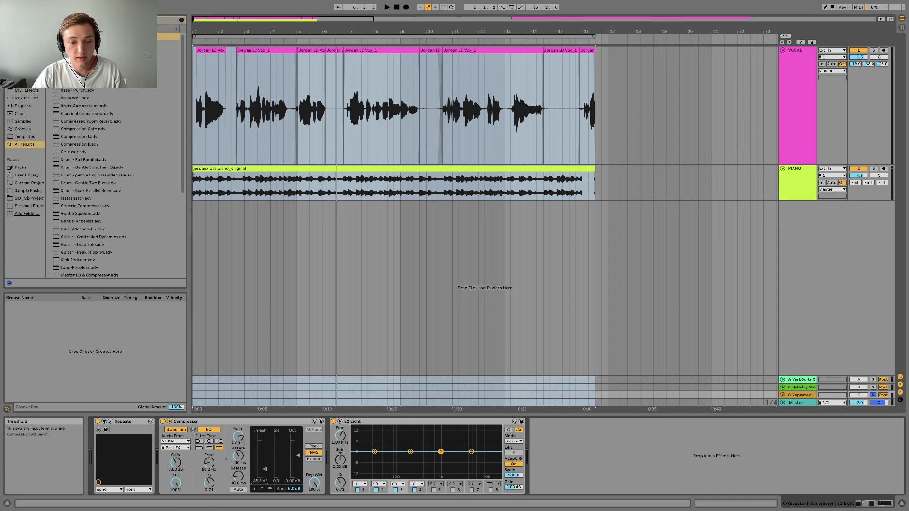
pyautogui.press('space')
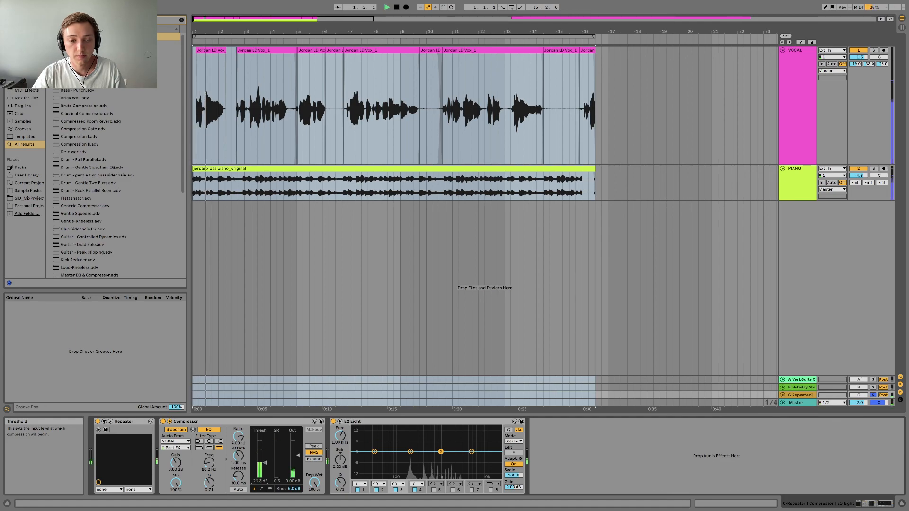
pyautogui.moveTo(265, 465); pyautogui.dragTo(265, 466)
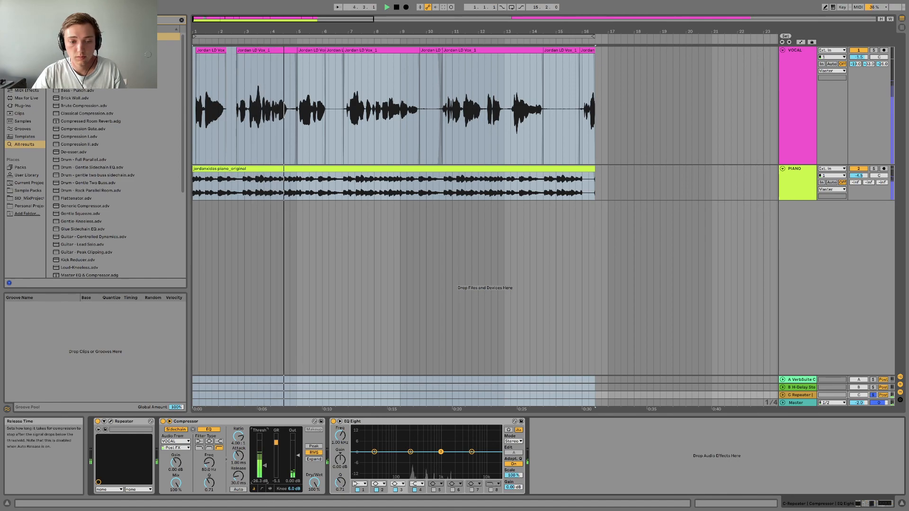
pyautogui.press('space')
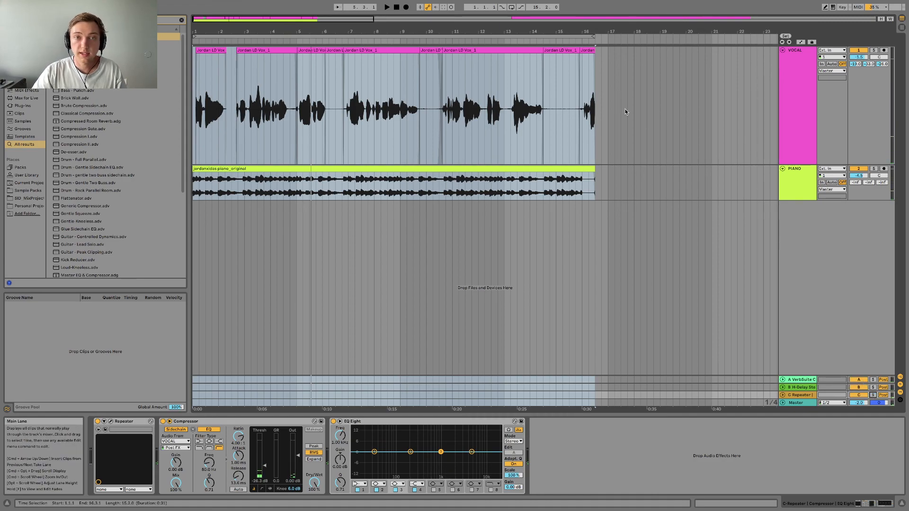
# Audition the VOCAL and PIANO tracks with all return tracks through to the end of the arrangement.
pyautogui.click(533, 34)
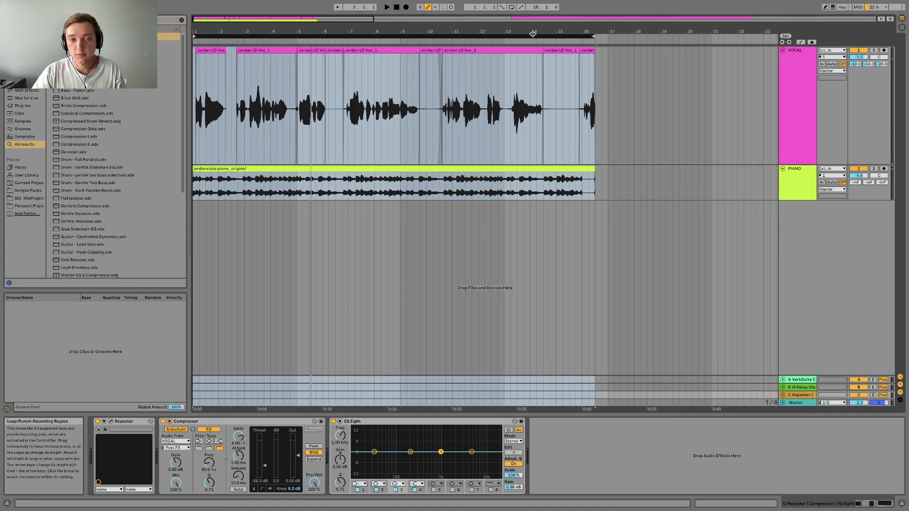
pyautogui.press('-')
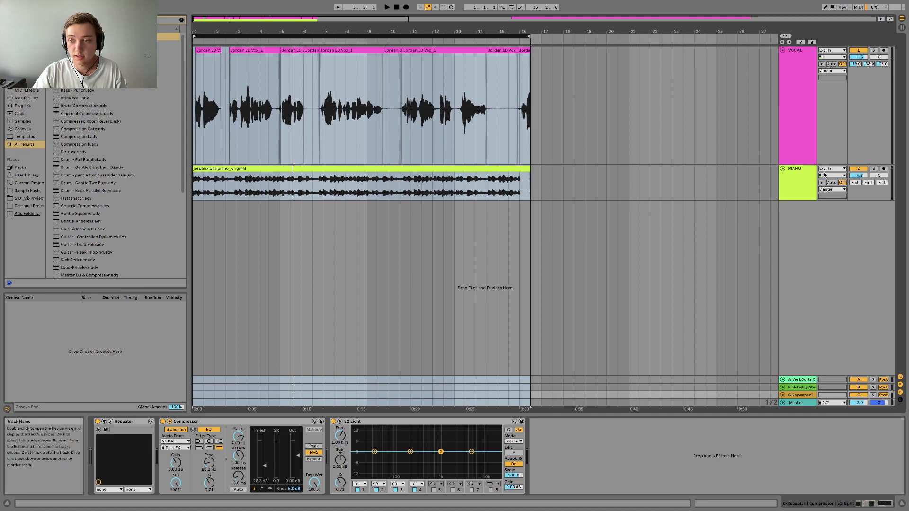
pyautogui.press('space')
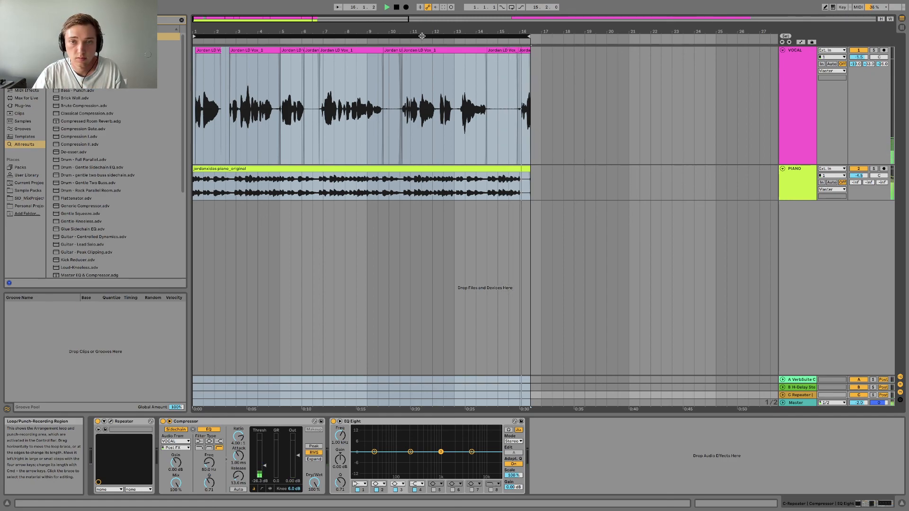
pyautogui.moveTo(404, 32); pyautogui.dragTo(399, 28)
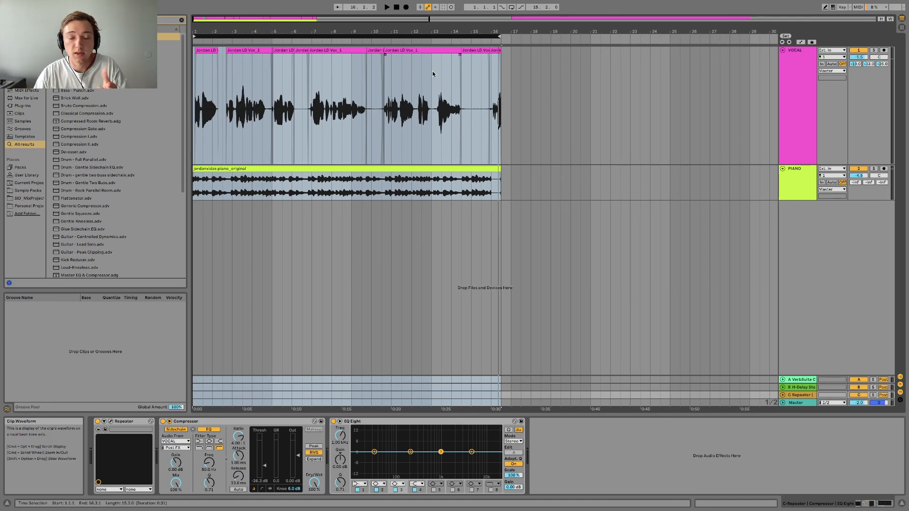
pyautogui.moveTo(405, 32)
pyautogui.mouseDown()
pyautogui.moveTo(368, 31)
pyautogui.moveTo(450, 30)
pyautogui.moveTo(405, 32)
pyautogui.moveTo(434, 31)
pyautogui.moveTo(423, 31)
pyautogui.mouseUp()
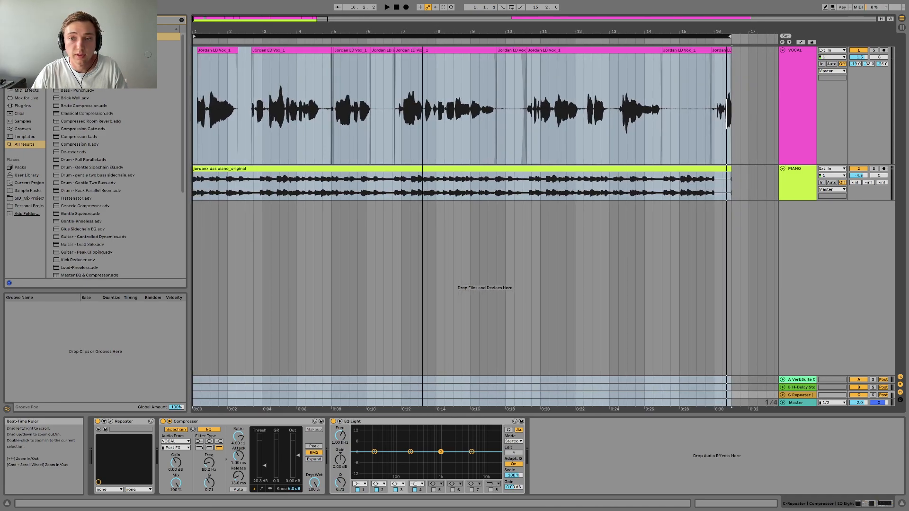